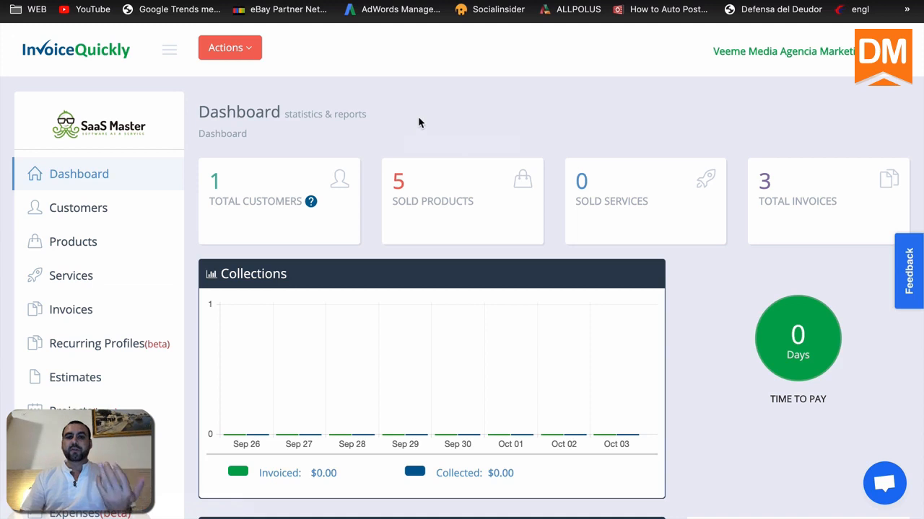
Step: Examine the dashboard's summary counts, collections chart, outstanding invoices, recent activity, and recently sold products and services
{"action": "scroll", "coordinate": [423, 189], "scroll_direction": "down", "scroll_amount": 1}
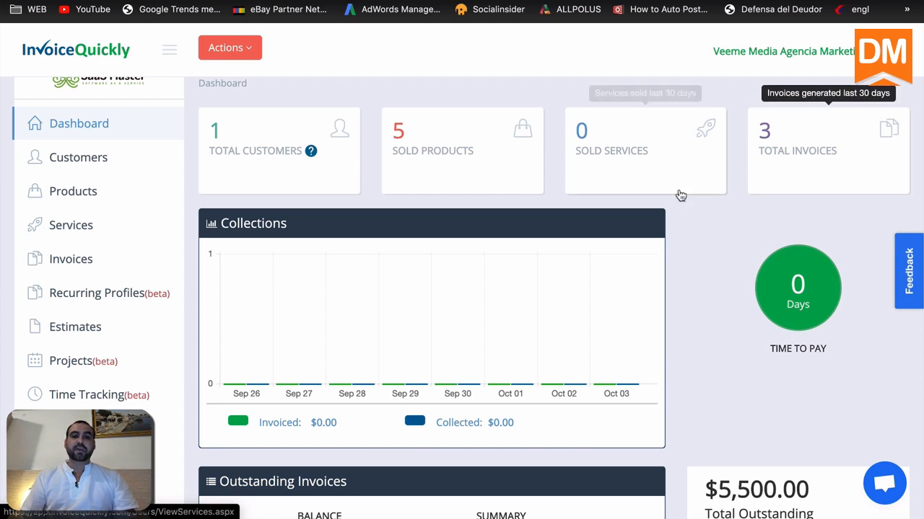
{"action": "scroll", "coordinate": [651, 262], "scroll_direction": "down", "scroll_amount": 2}
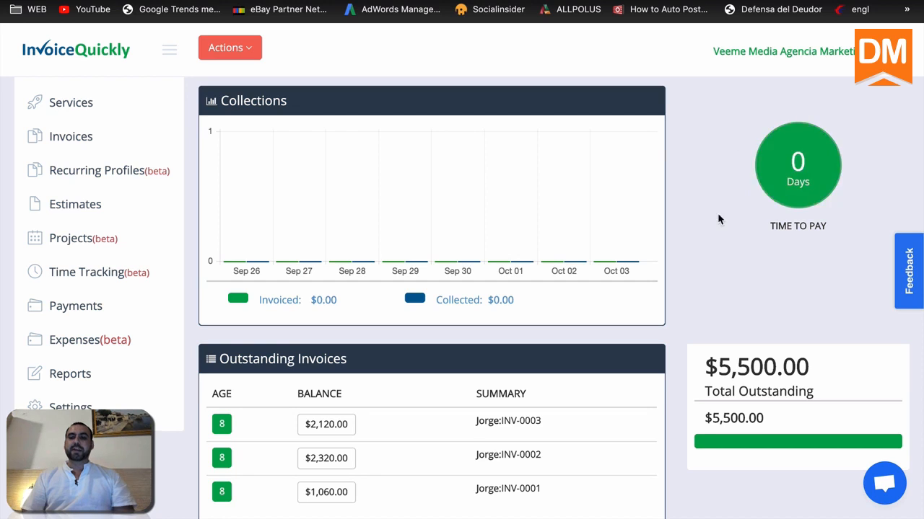
{"action": "scroll", "coordinate": [718, 219], "scroll_direction": "down", "scroll_amount": 2}
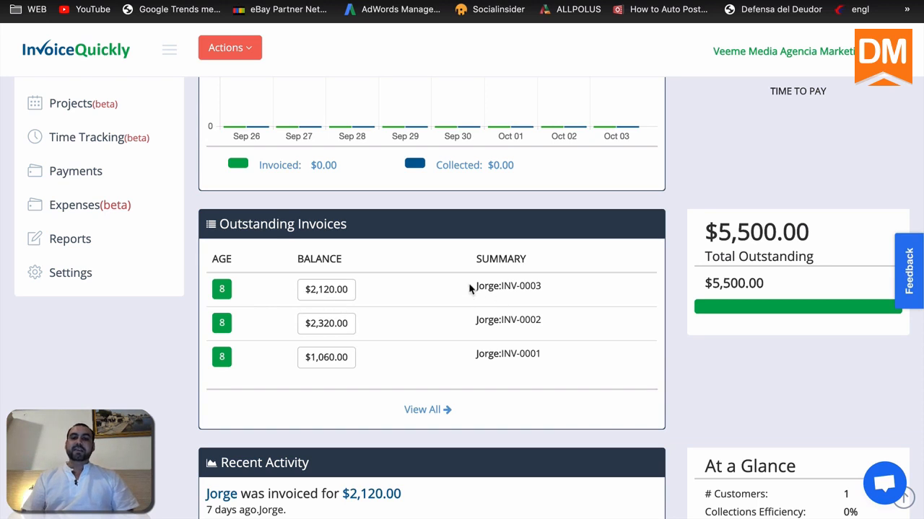
{"action": "scroll", "coordinate": [498, 279], "scroll_direction": "down", "scroll_amount": 1}
{"action": "scroll", "coordinate": [498, 279], "scroll_direction": "down", "scroll_amount": 5}
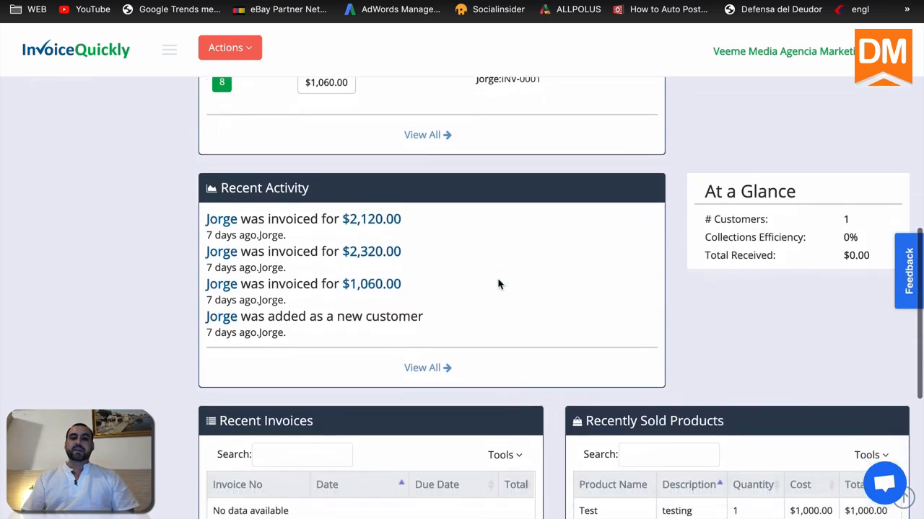
{"action": "scroll", "coordinate": [498, 284], "scroll_direction": "down", "scroll_amount": 1}
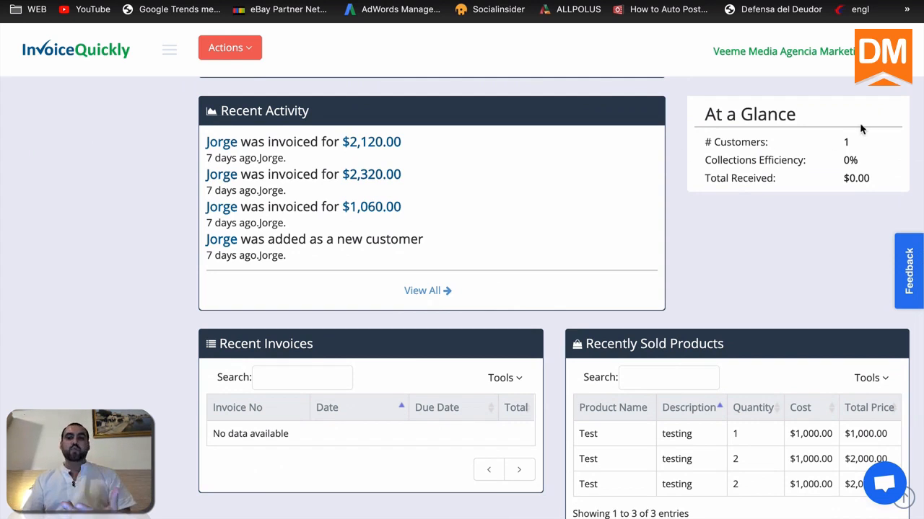
{"action": "scroll", "coordinate": [718, 306], "scroll_direction": "down", "scroll_amount": 3}
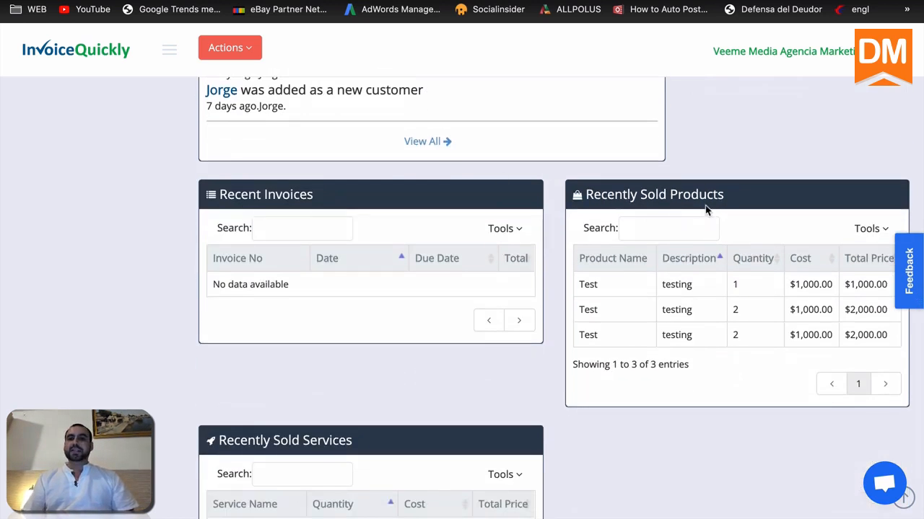
{"action": "scroll", "coordinate": [696, 335], "scroll_direction": "down", "scroll_amount": 2}
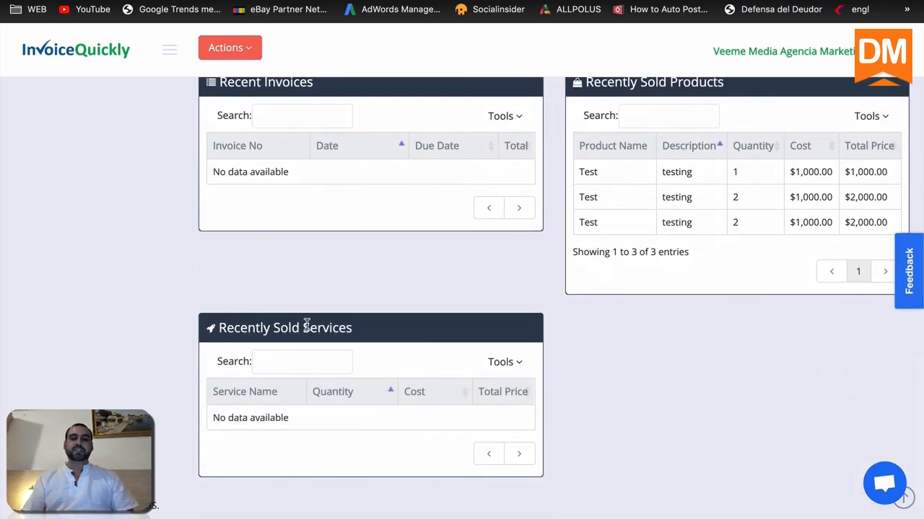
{"action": "scroll", "coordinate": [417, 343], "scroll_direction": "up", "scroll_amount": 5}
{"action": "scroll", "coordinate": [416, 345], "scroll_direction": "up", "scroll_amount": 5}
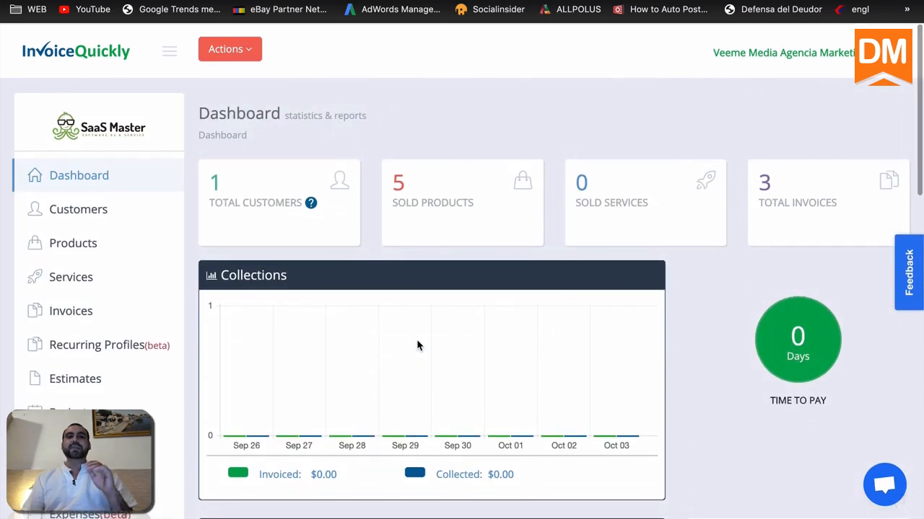
{"action": "scroll", "coordinate": [414, 345], "scroll_direction": "down", "scroll_amount": 1}
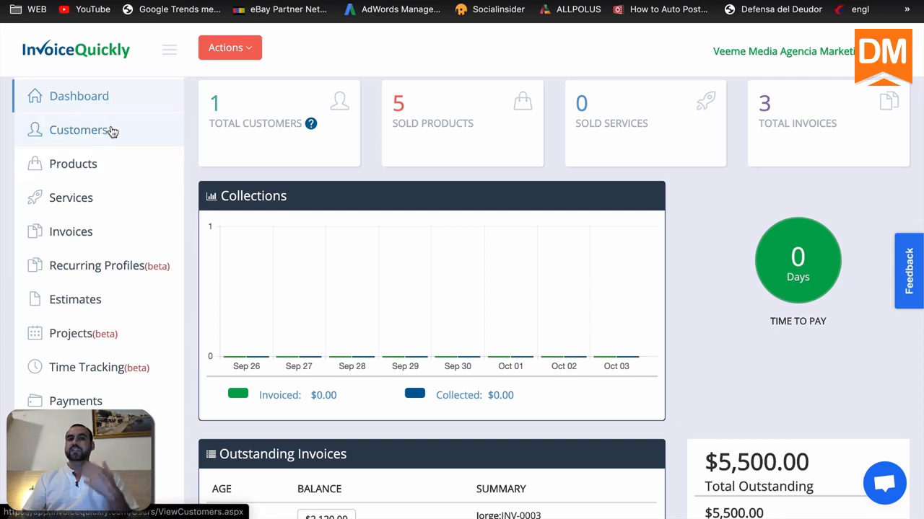
Step: Open the invoice list and start a new invoice
{"action": "left_click", "coordinate": [91, 235]}
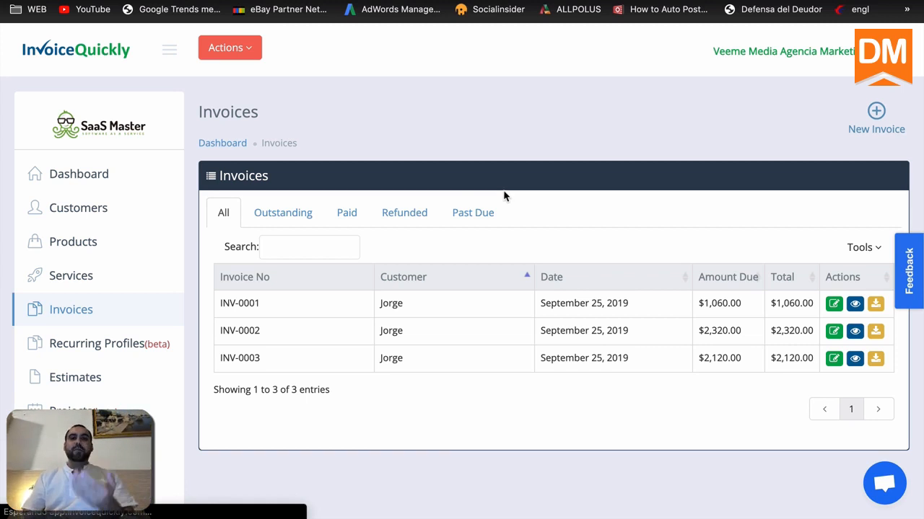
{"action": "left_click", "coordinate": [100, 231]}
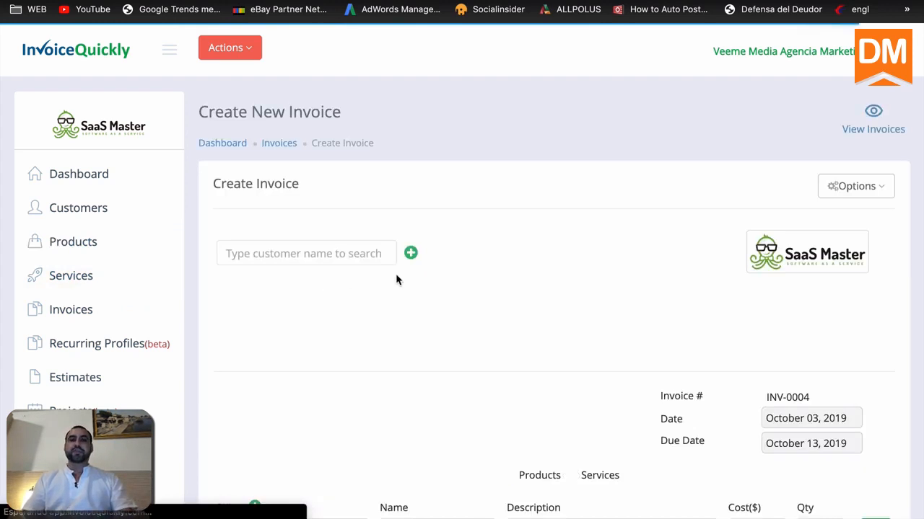
{"action": "scroll", "coordinate": [475, 308], "scroll_direction": "down", "scroll_amount": 1}
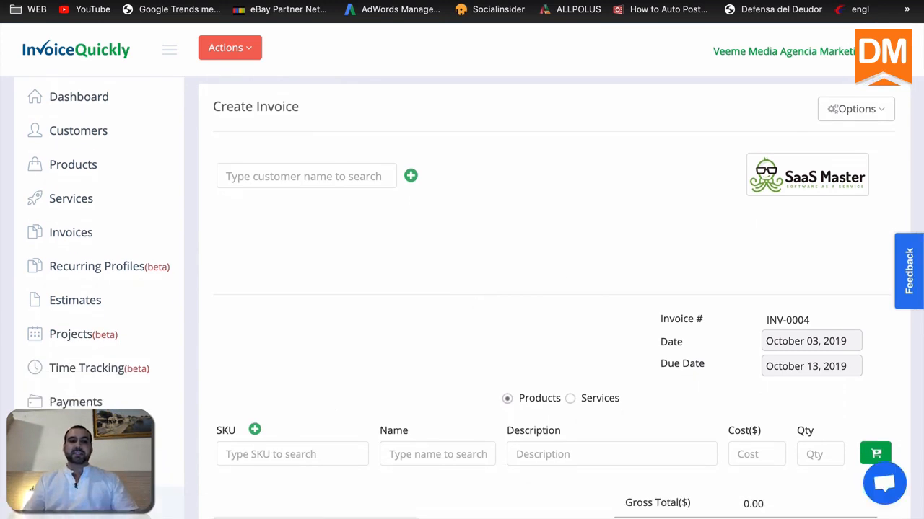
{"action": "mouse_move", "coordinate": [820, 177]}
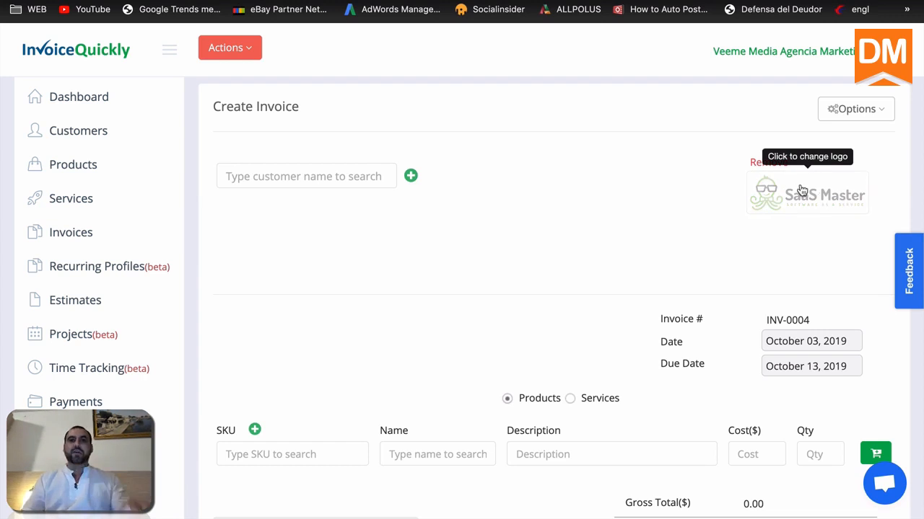
Step: Search for the existing customer by name and assign that customer to the invoice
{"action": "left_click", "coordinate": [308, 173]}
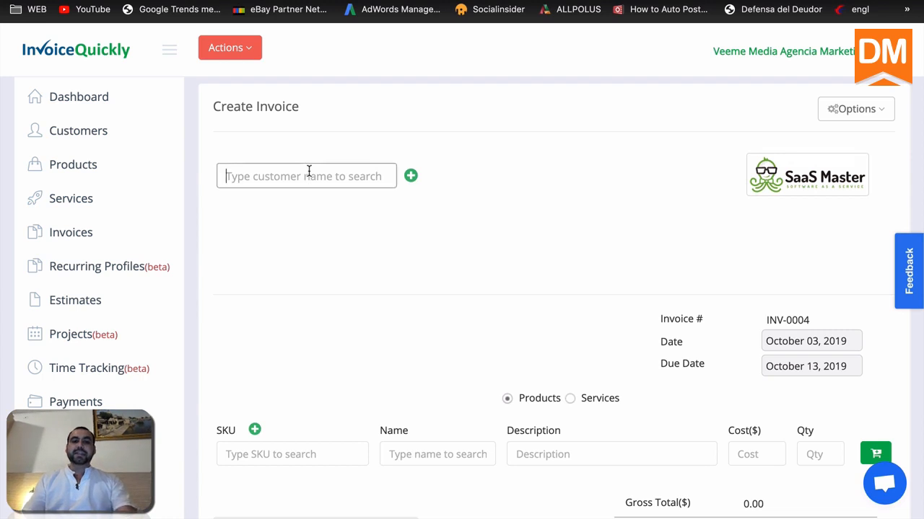
{"action": "type", "text": "jo"}
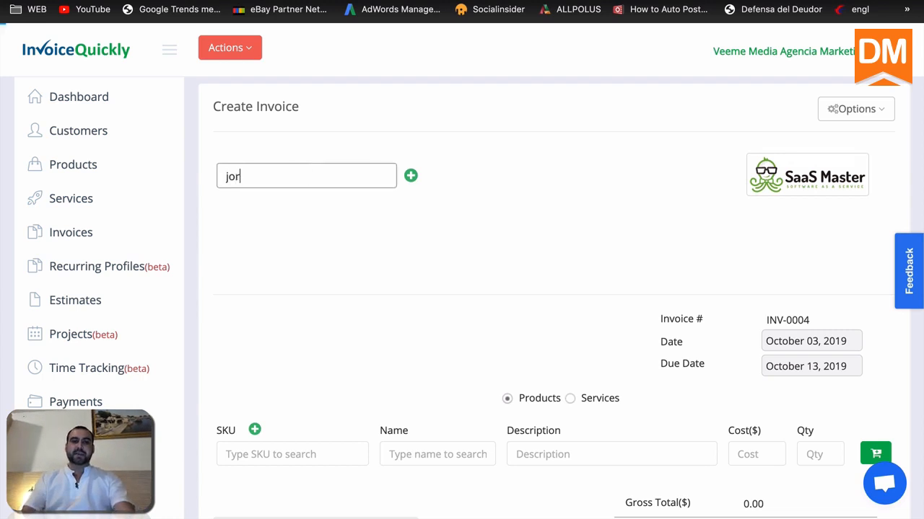
{"action": "type", "text": "r"}
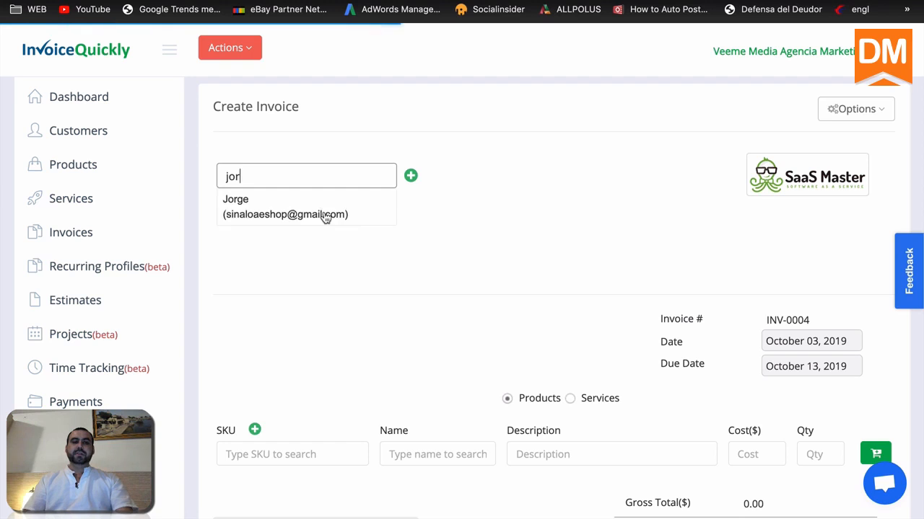
{"action": "left_click", "coordinate": [271, 208]}
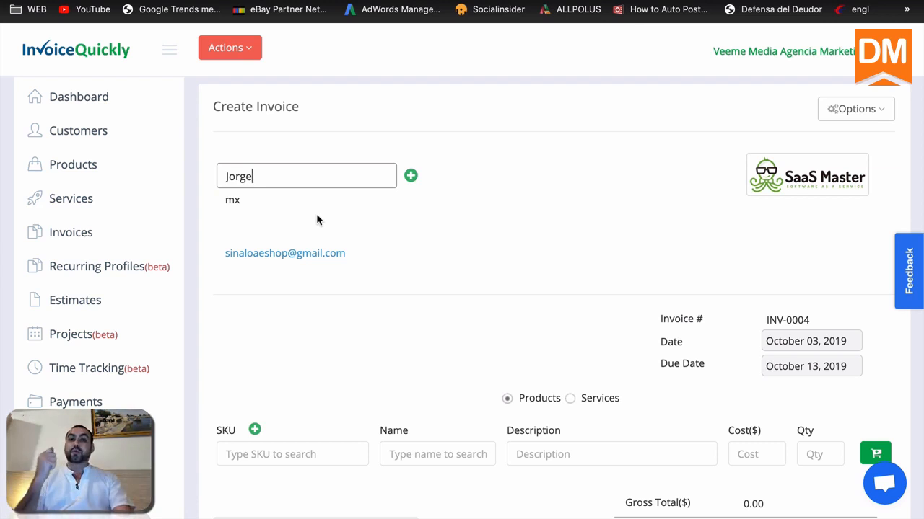
Step: Open the new customer form, look through its currency and status options, and close it without saving
{"action": "left_click", "coordinate": [410, 176]}
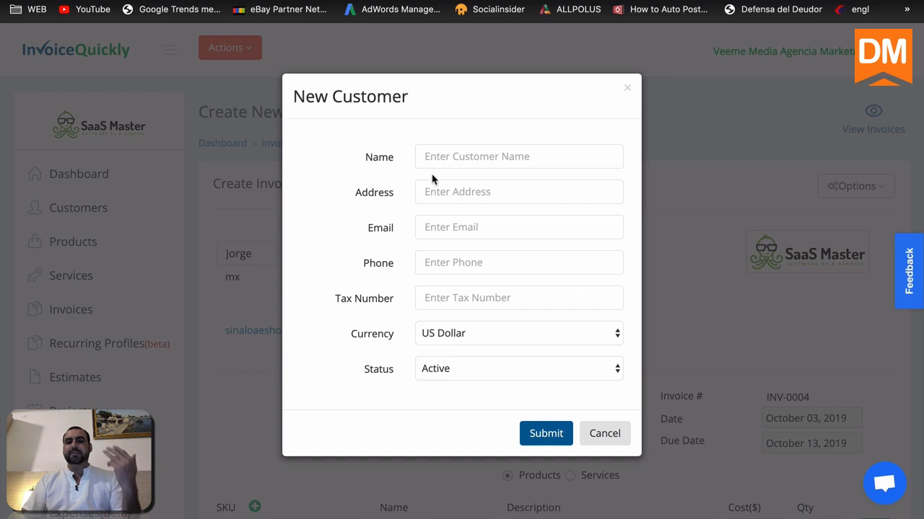
{"action": "left_click", "coordinate": [498, 338]}
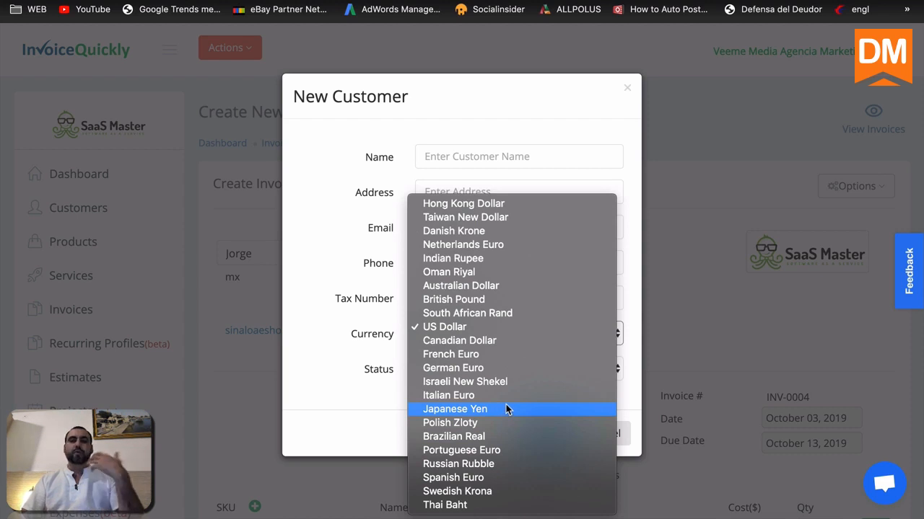
{"action": "left_click", "coordinate": [335, 321]}
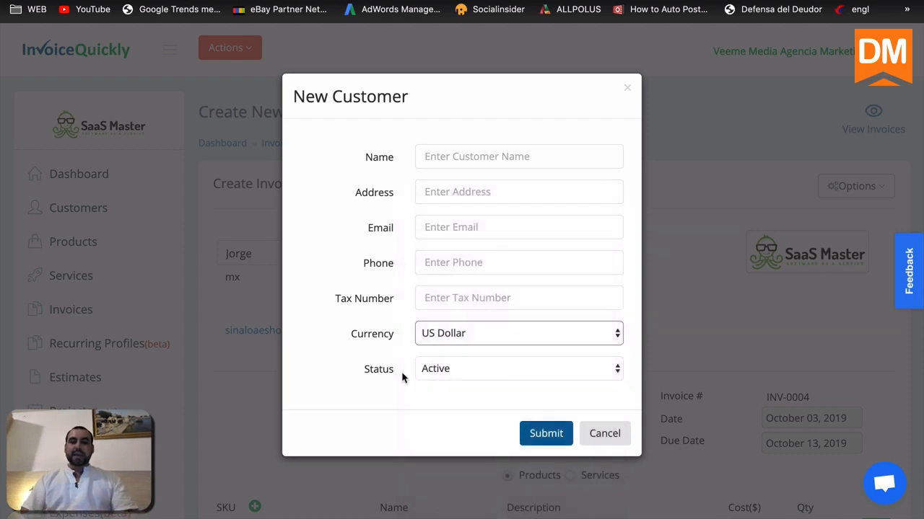
{"action": "left_click", "coordinate": [470, 371]}
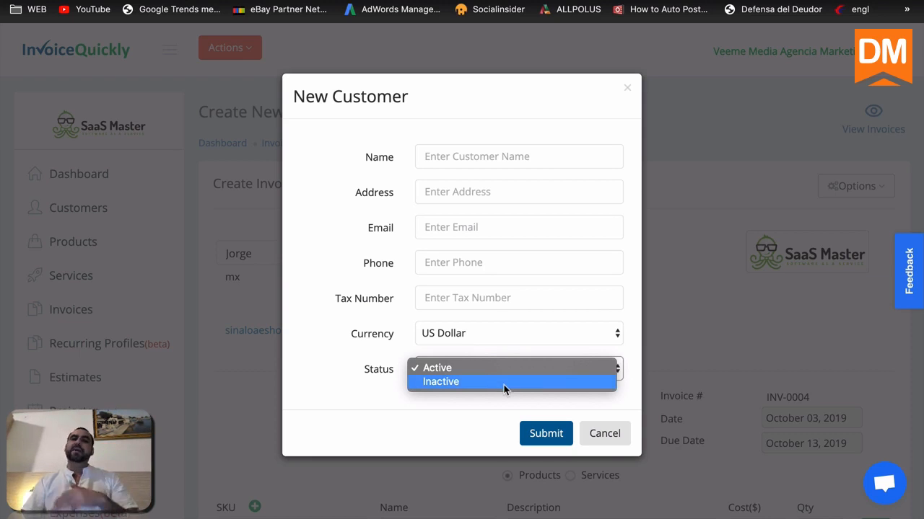
{"action": "left_click", "coordinate": [608, 442]}
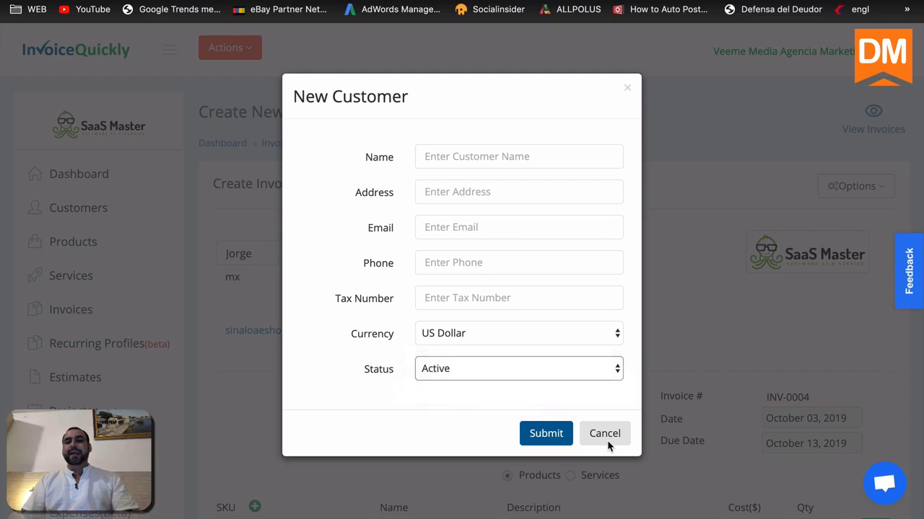
{"action": "left_click", "coordinate": [607, 435]}
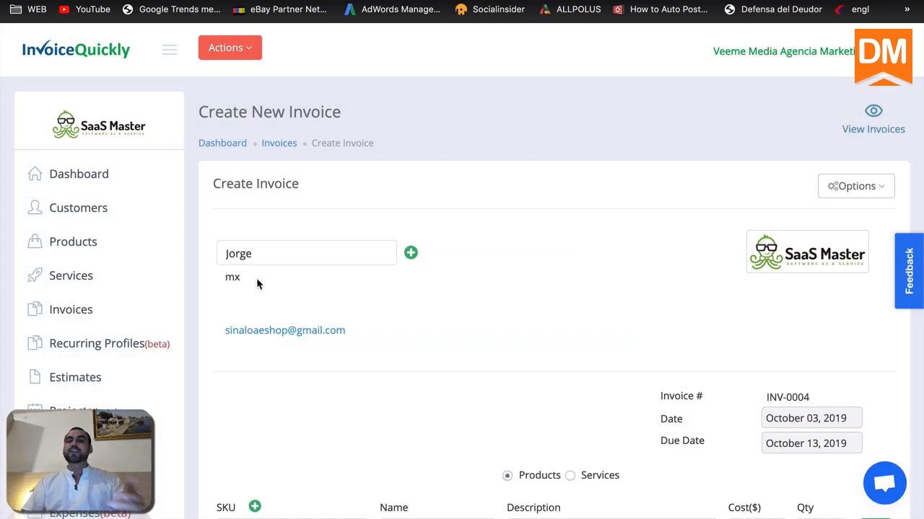
Step: Examine the invoice number and the calendars offered for the invoice date and due date
{"action": "scroll", "coordinate": [257, 283], "scroll_direction": "down", "scroll_amount": 5}
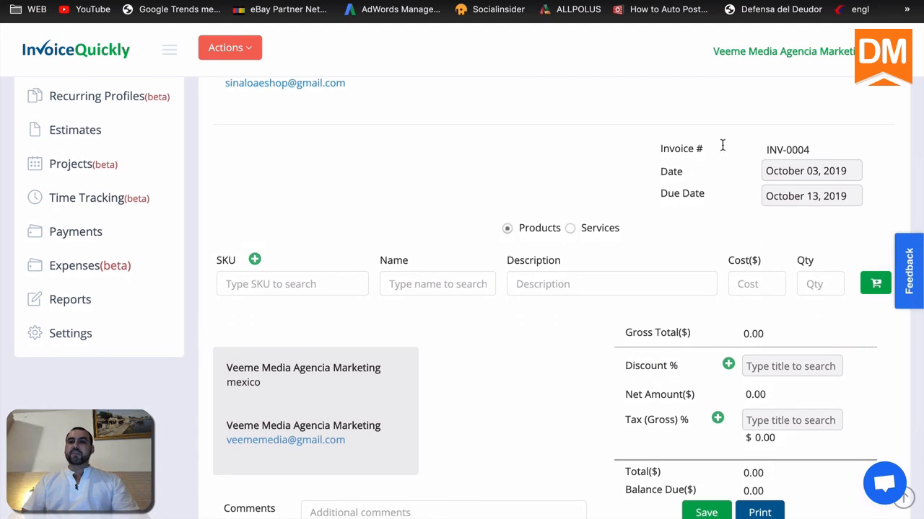
{"action": "left_click_drag", "start_coordinate": [767, 151], "coordinate": [813, 155]}
{"action": "left_click", "coordinate": [775, 151]}
{"action": "left_click", "coordinate": [814, 155]}
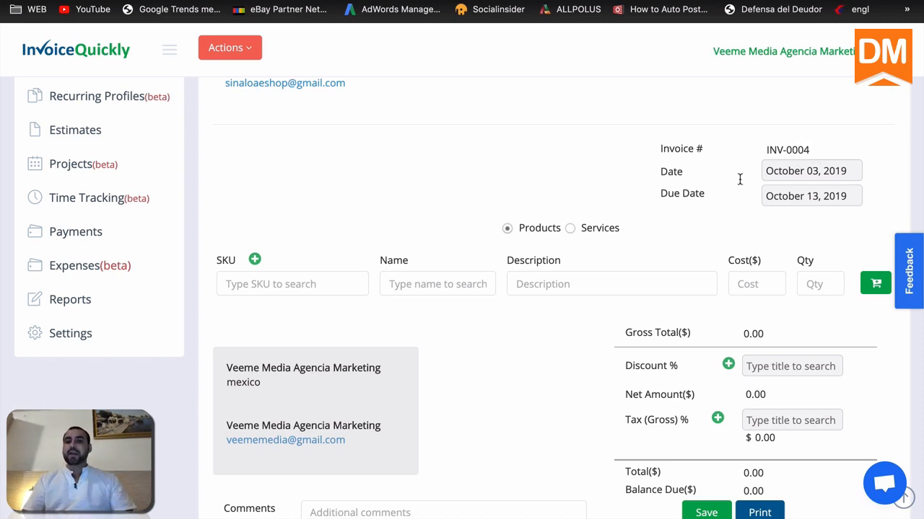
{"action": "left_click", "coordinate": [793, 171]}
{"action": "left_click", "coordinate": [733, 187]}
{"action": "left_click", "coordinate": [778, 189]}
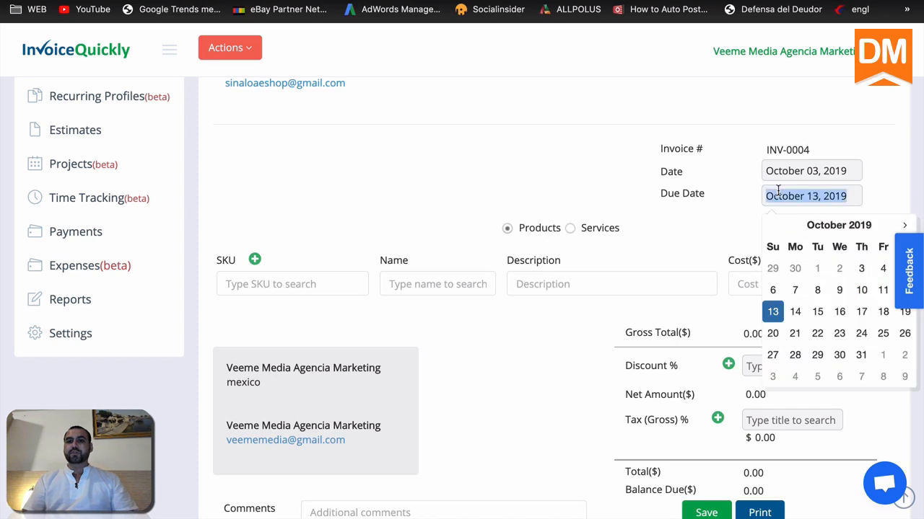
{"action": "left_click", "coordinate": [715, 199]}
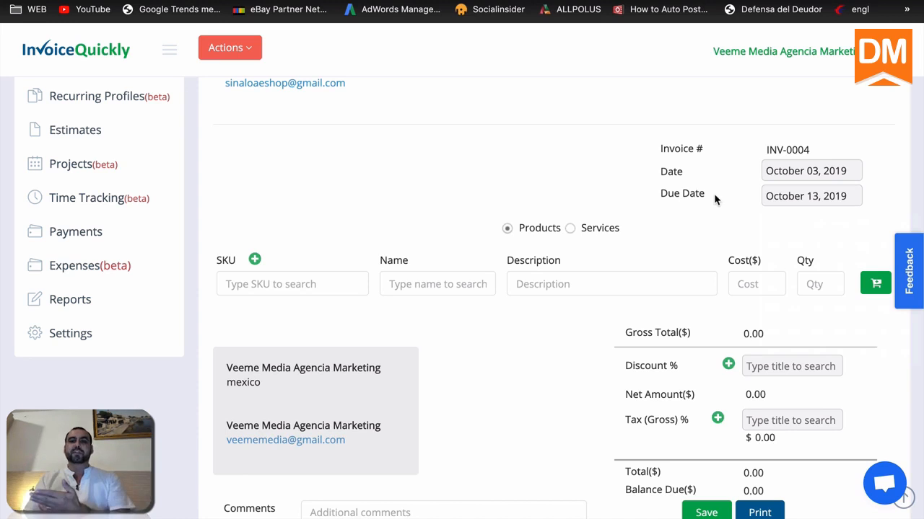
Step: Set the line item type to Products and fill the line with product SKU 123, quantity 1
{"action": "scroll", "coordinate": [628, 221], "scroll_direction": "down", "scroll_amount": 1}
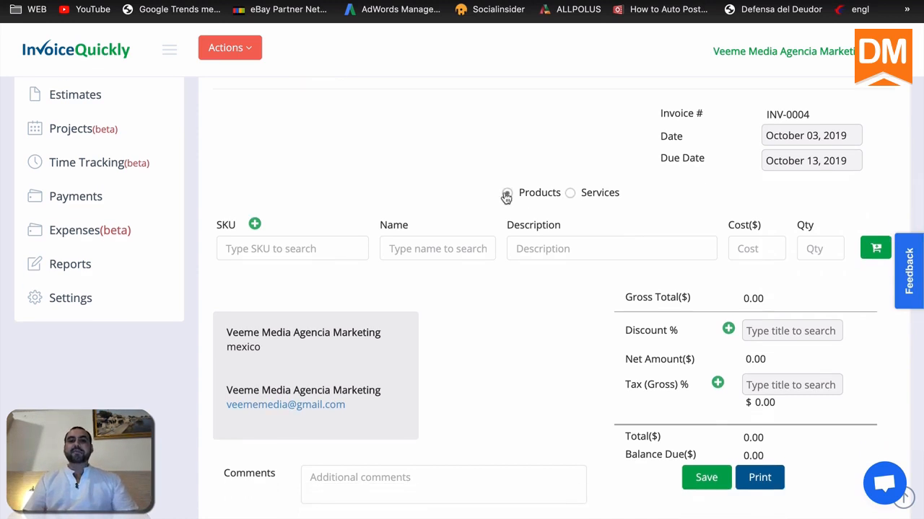
{"action": "left_click", "coordinate": [608, 196]}
{"action": "left_click", "coordinate": [540, 195]}
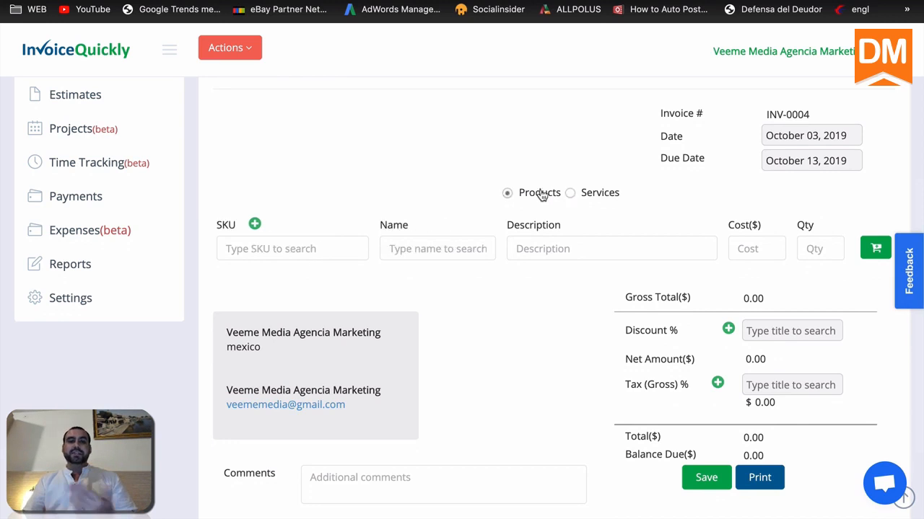
{"action": "left_click", "coordinate": [286, 246]}
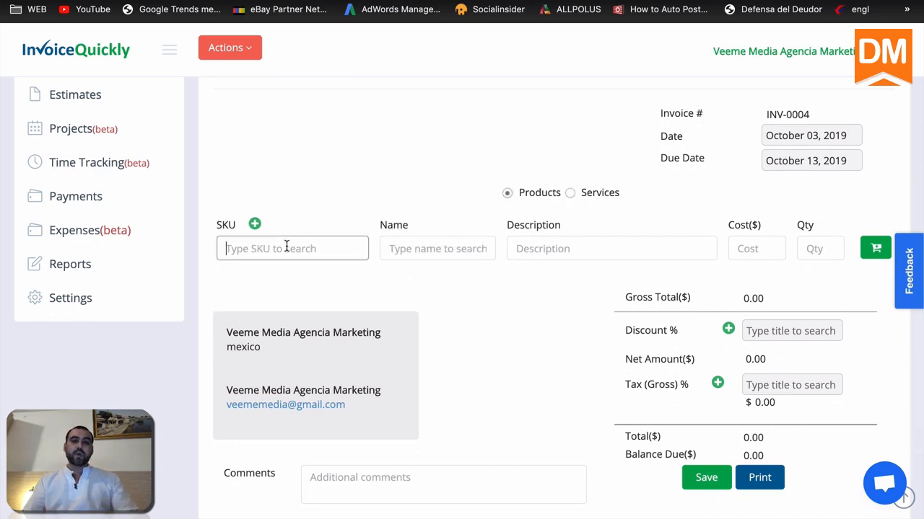
{"action": "type", "text": "1"}
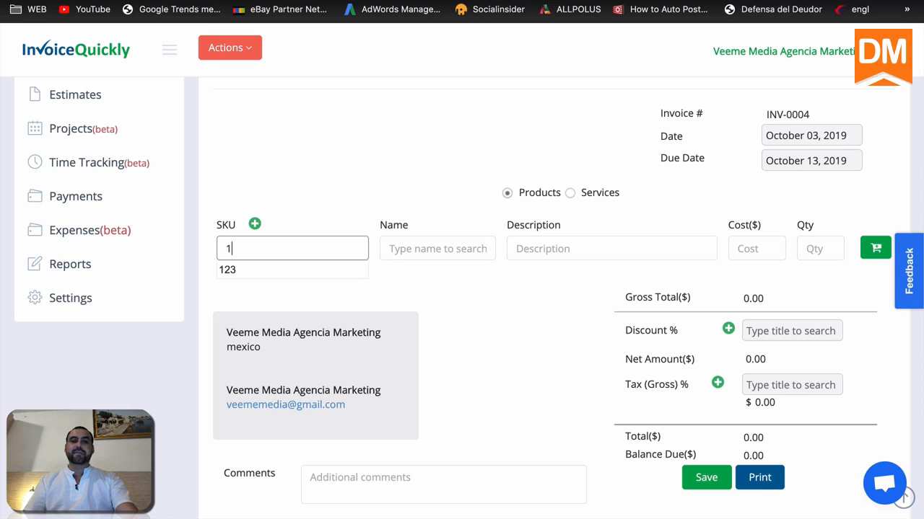
{"action": "left_click", "coordinate": [241, 267]}
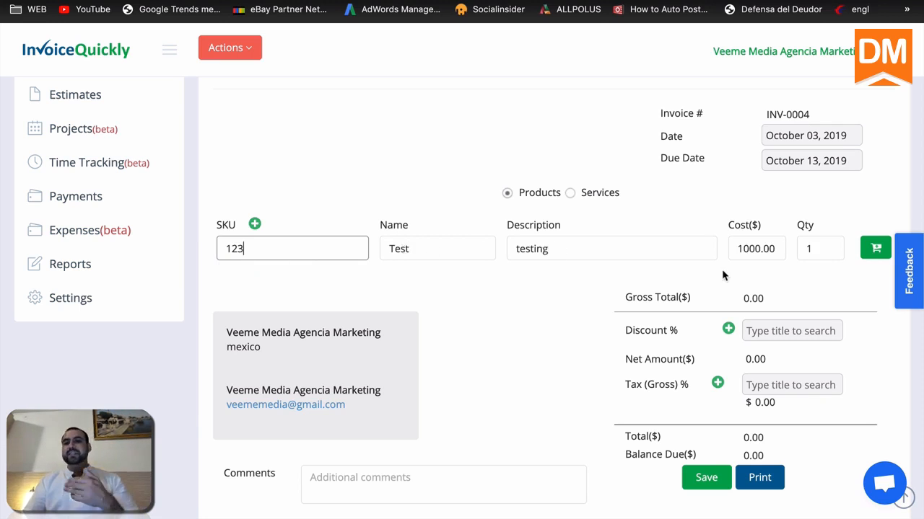
{"action": "left_click", "coordinate": [809, 247]}
{"action": "type", "text": "1"}
{"action": "left_click", "coordinate": [480, 286]}
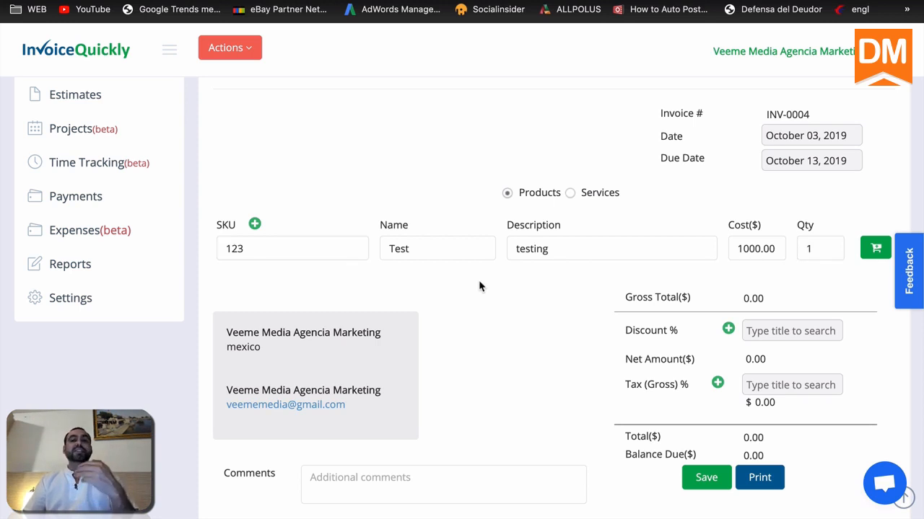
Step: View the fields of the new product form and close it without saving
{"action": "left_click", "coordinate": [256, 224]}
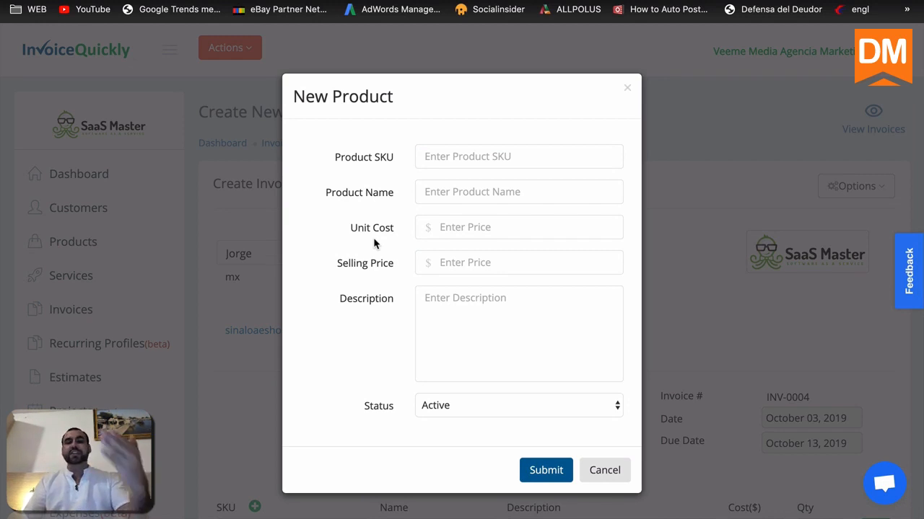
{"action": "left_click", "coordinate": [599, 473]}
{"action": "scroll", "coordinate": [539, 287], "scroll_direction": "down", "scroll_amount": 5}
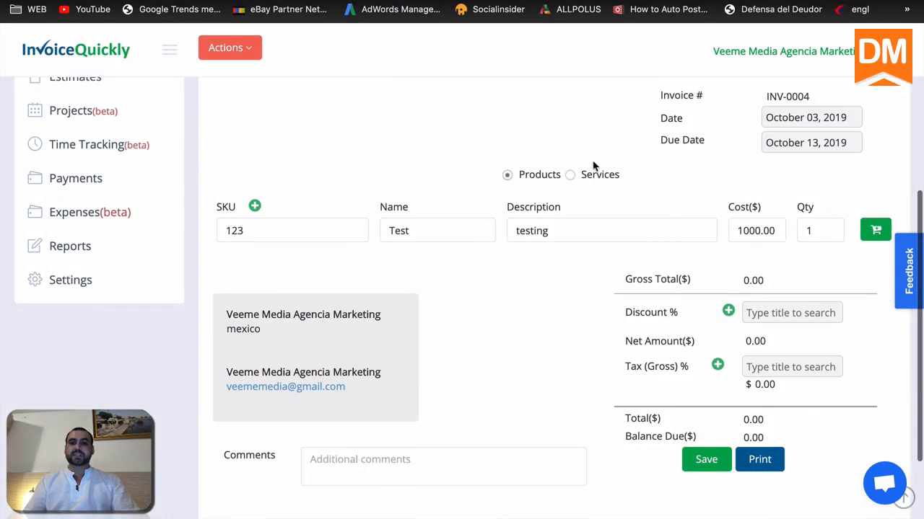
Step: Set the quantity of product SKU 123 to 2 and add the line to the invoice
{"action": "left_click", "coordinate": [228, 232]}
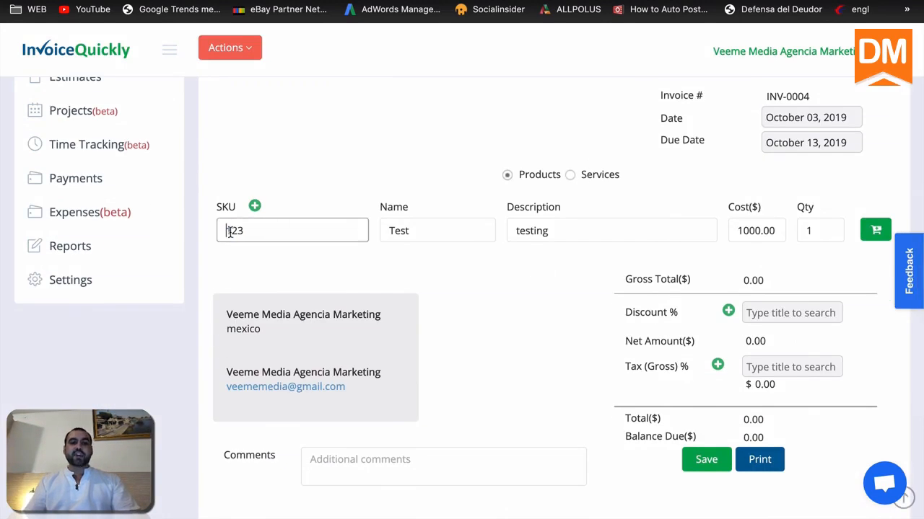
{"action": "double_click", "coordinate": [828, 236]}
{"action": "type", "text": "2"}
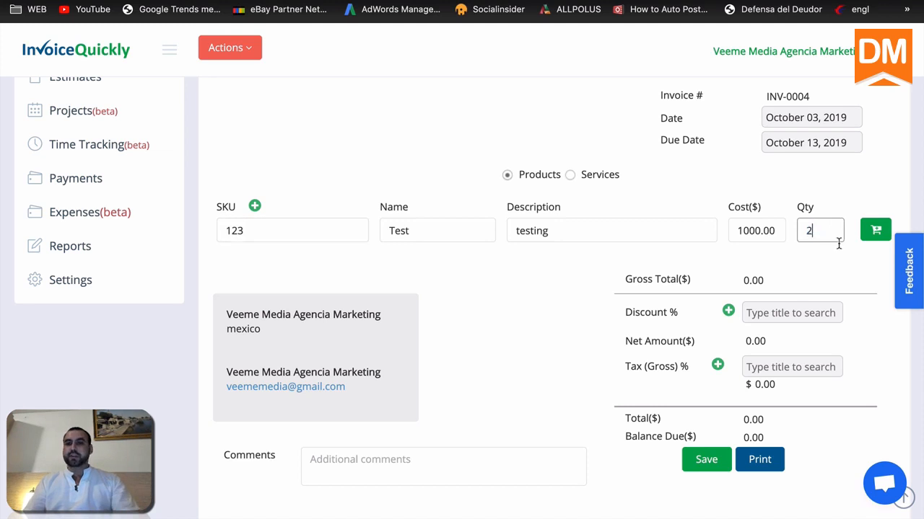
{"action": "left_click", "coordinate": [876, 230]}
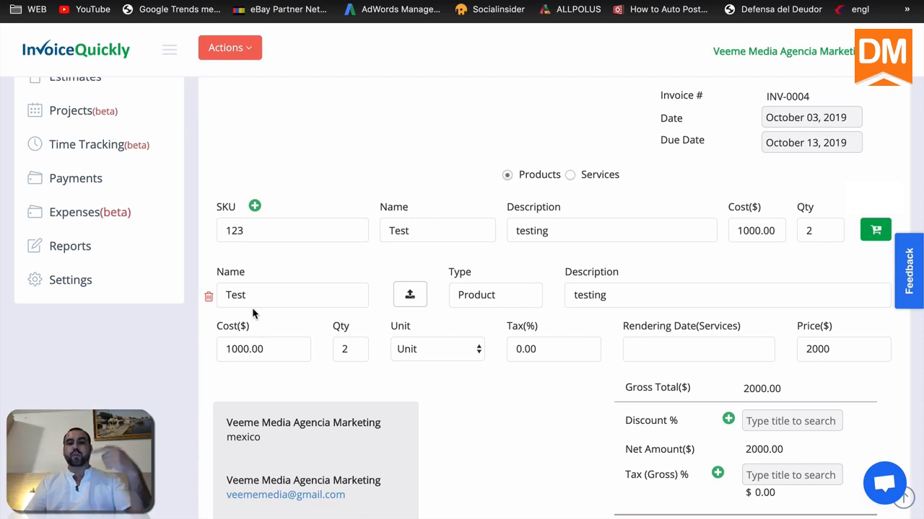
Step: Apply a 10 percent discount to the invoice
{"action": "scroll", "coordinate": [252, 313], "scroll_direction": "down", "scroll_amount": 3}
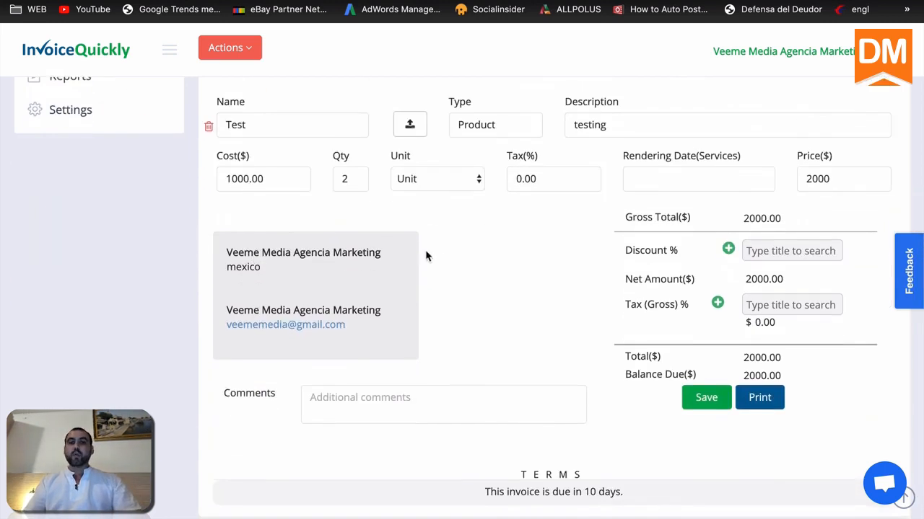
{"action": "left_click", "coordinate": [766, 250]}
{"action": "type", "text": "1"}
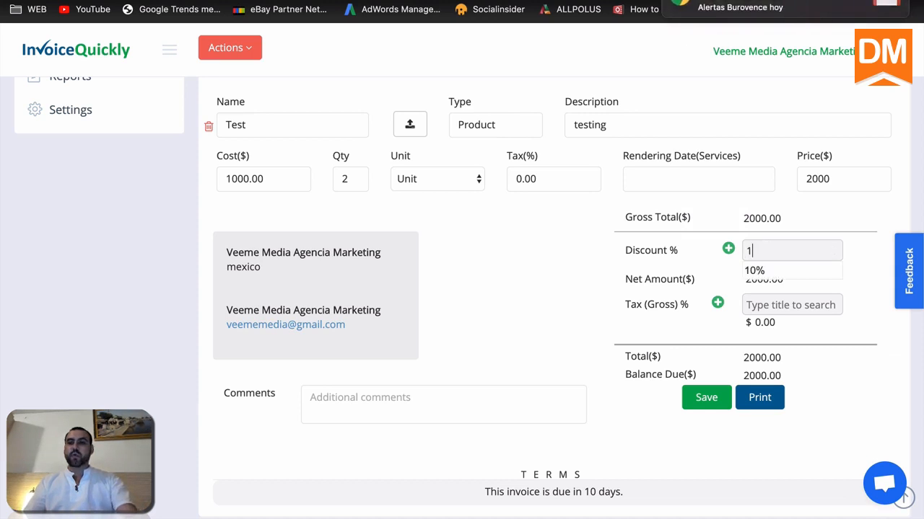
{"action": "type", "text": "0"}
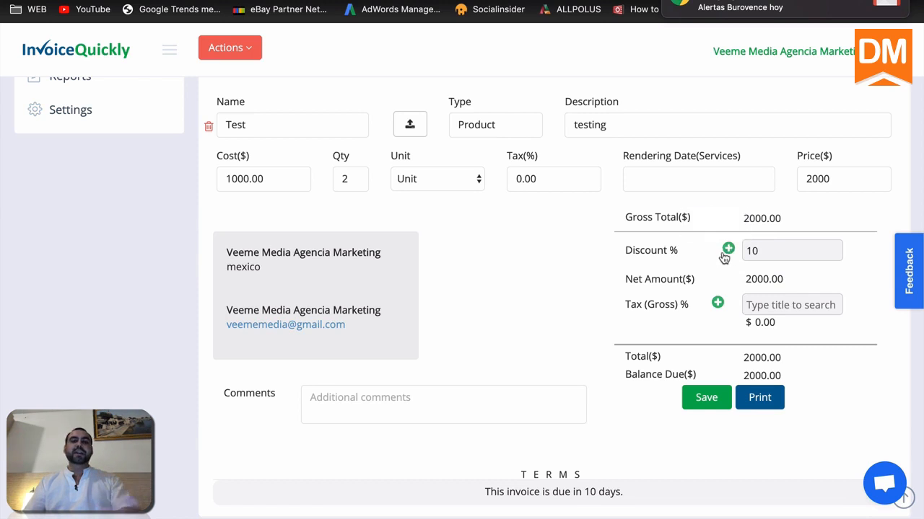
{"action": "left_click", "coordinate": [659, 306]}
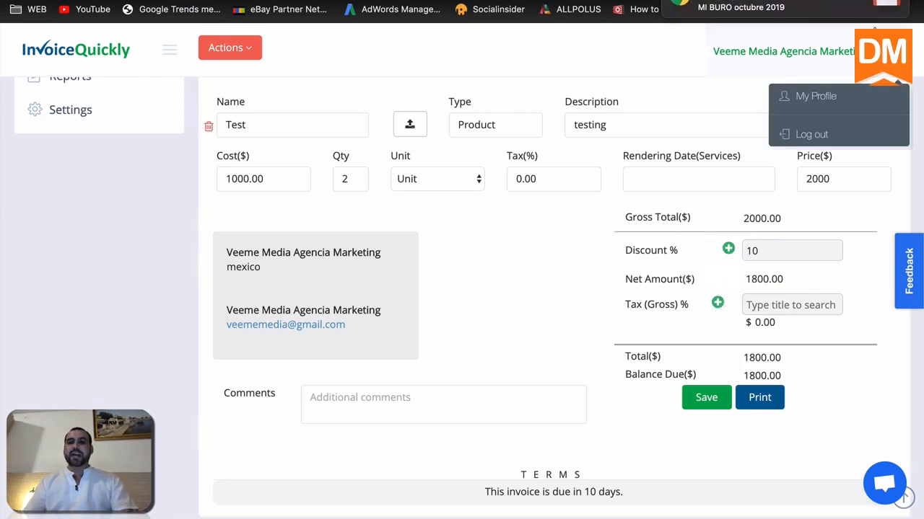
{"action": "left_click", "coordinate": [877, 3]}
Step: Look over the invoice's gross tax, comments and terms fields without changing them
{"action": "left_click", "coordinate": [769, 306]}
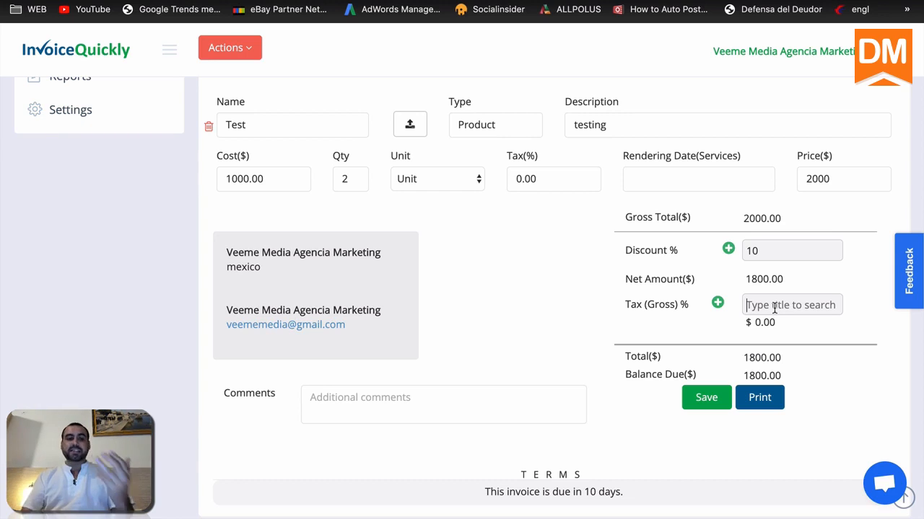
{"action": "left_click", "coordinate": [313, 394]}
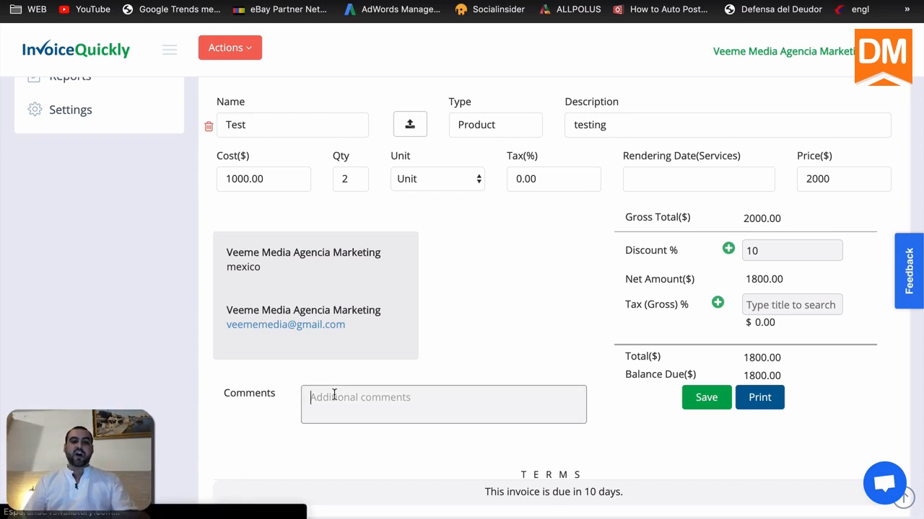
{"action": "scroll", "coordinate": [438, 418], "scroll_direction": "down", "scroll_amount": 1}
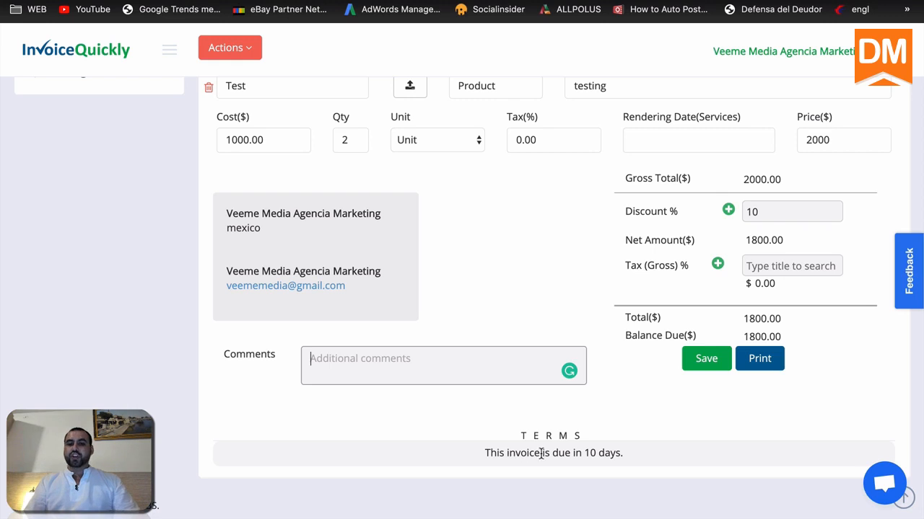
{"action": "triple_click", "coordinate": [646, 456]}
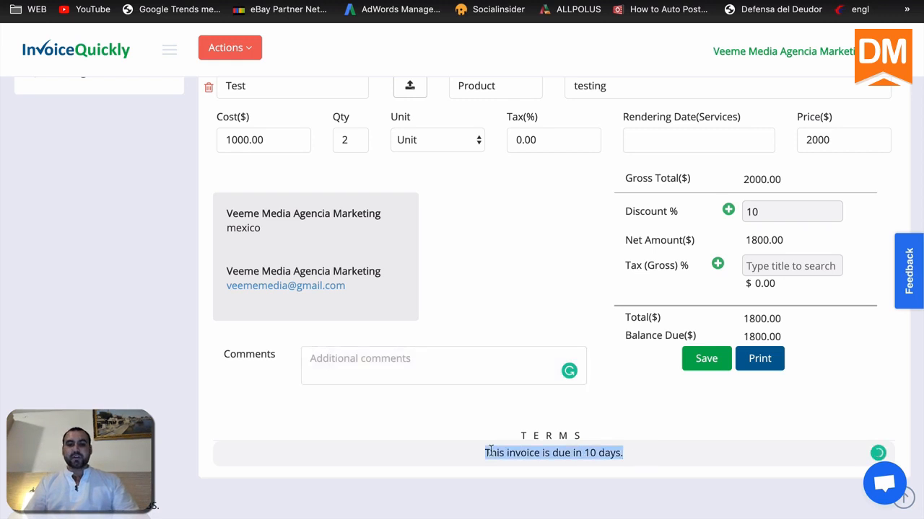
{"action": "left_click", "coordinate": [626, 447]}
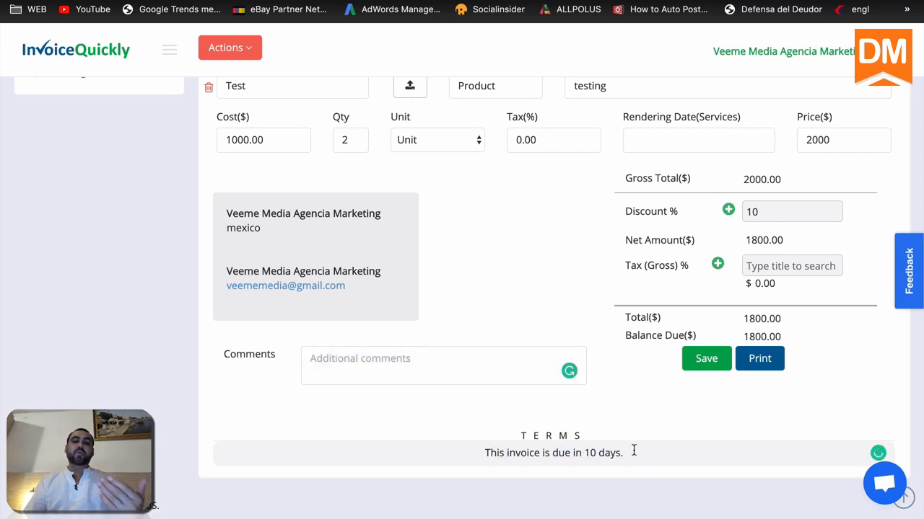
{"action": "triple_click", "coordinate": [589, 453]}
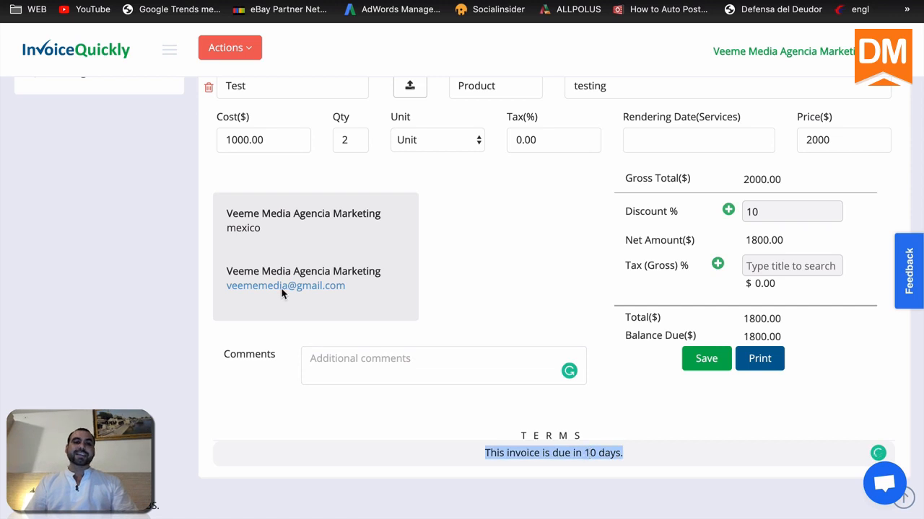
{"action": "left_click", "coordinate": [539, 452]}
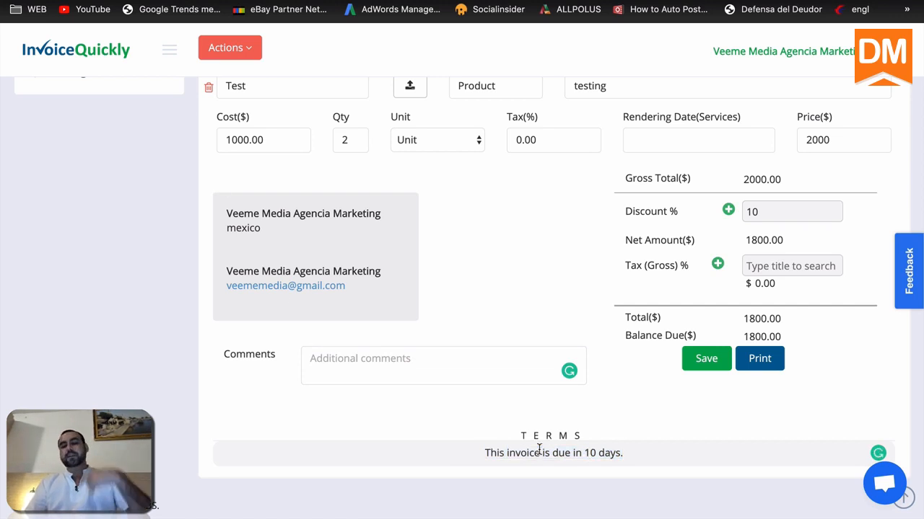
Step: Save the invoice and review its details page, including the line items and totals
{"action": "left_click", "coordinate": [715, 359]}
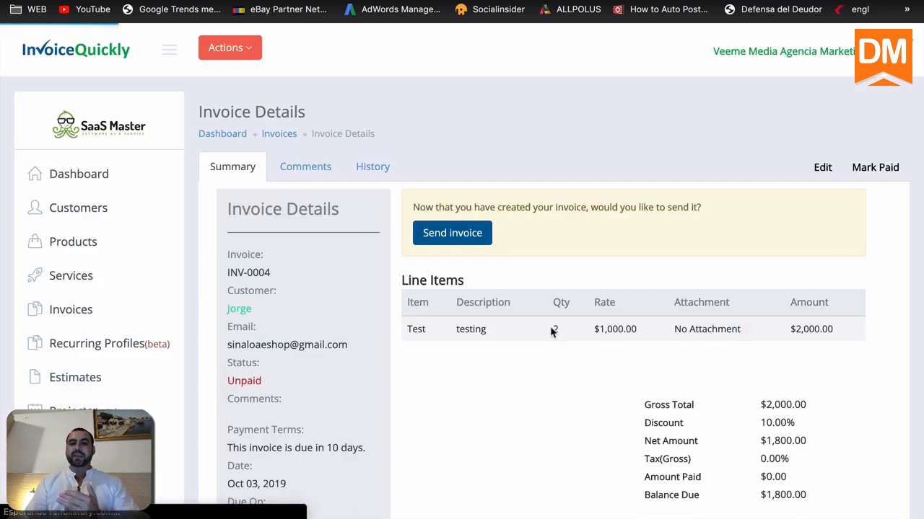
{"action": "scroll", "coordinate": [551, 329], "scroll_direction": "down", "scroll_amount": 3}
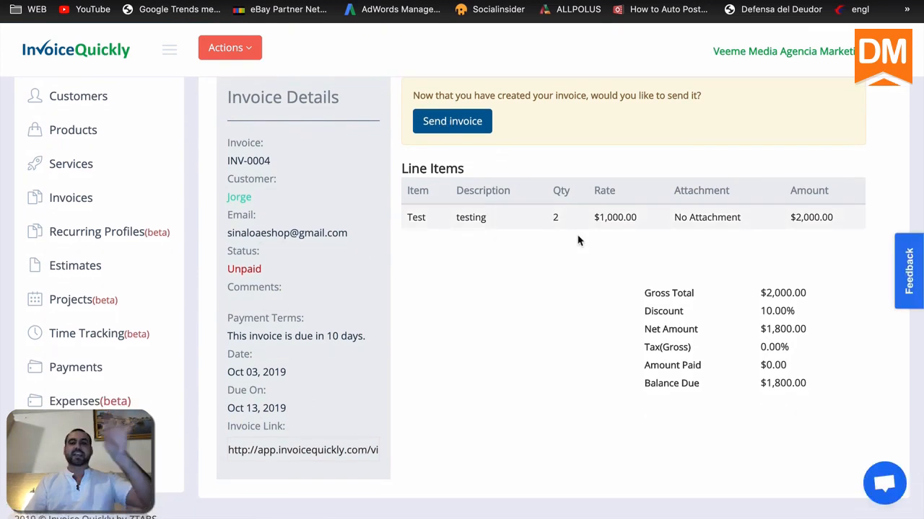
{"action": "scroll", "coordinate": [595, 265], "scroll_direction": "up", "scroll_amount": 3}
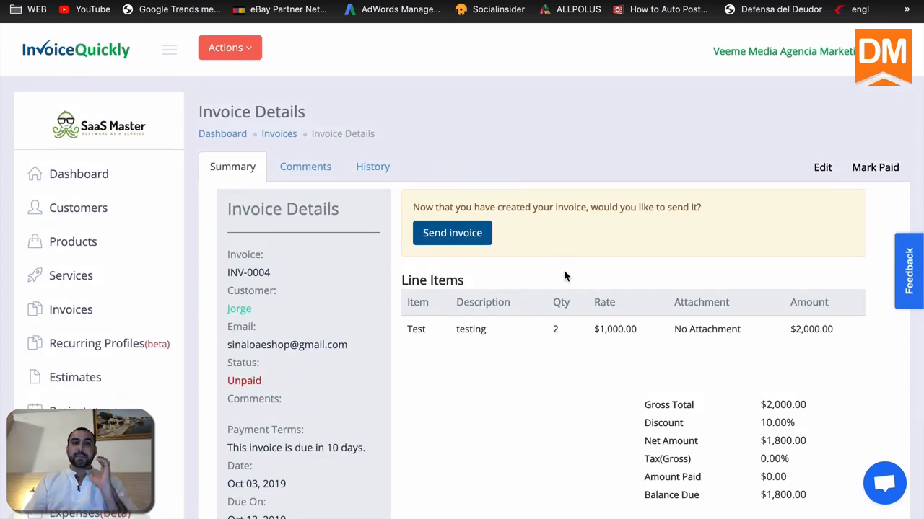
{"action": "scroll", "coordinate": [565, 276], "scroll_direction": "down", "scroll_amount": 1}
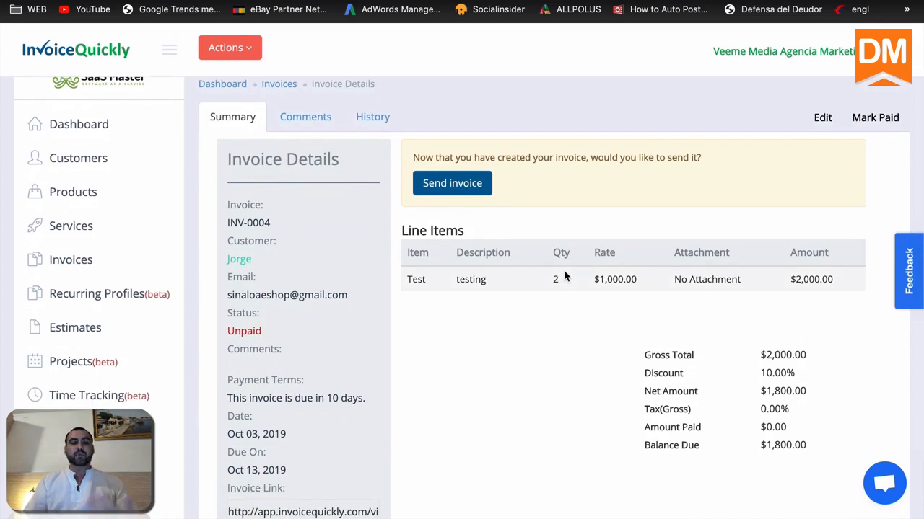
{"action": "scroll", "coordinate": [564, 276], "scroll_direction": "down", "scroll_amount": 1}
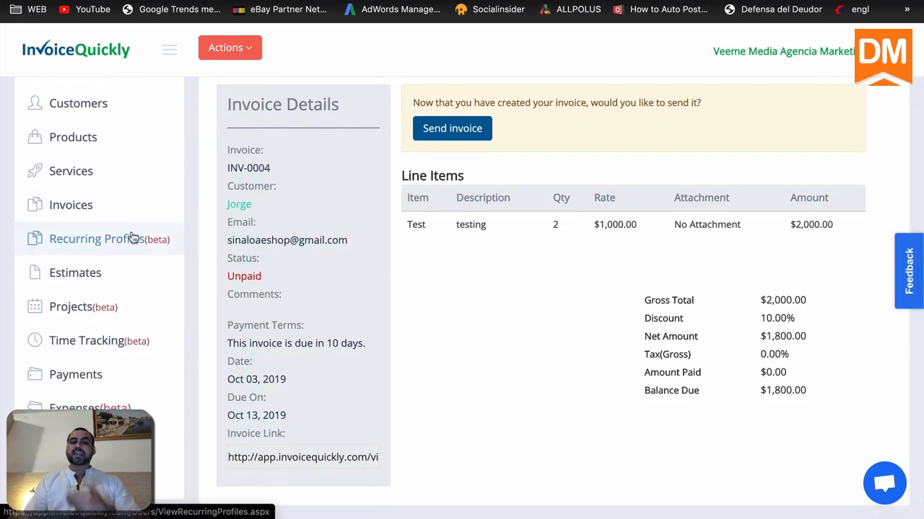
Step: Start a new recurring profile and set its start date to October 04, 2019
{"action": "left_click", "coordinate": [120, 243]}
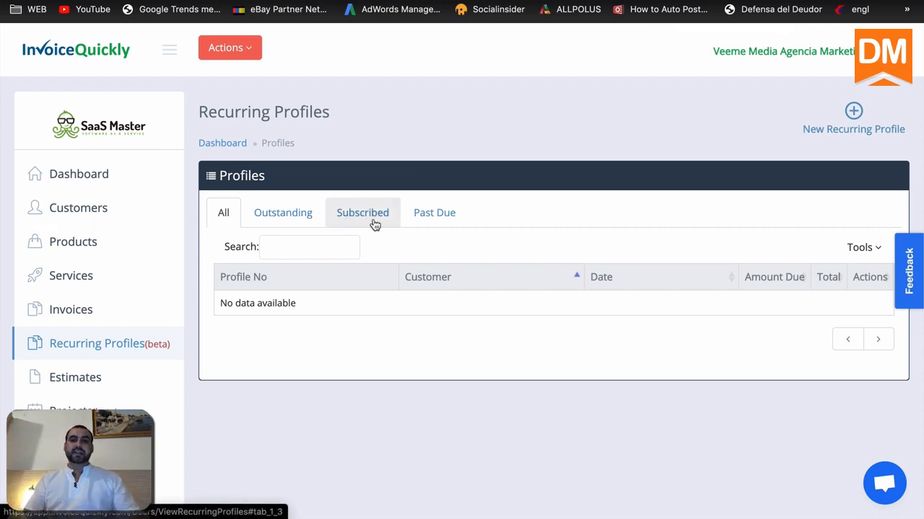
{"action": "left_click", "coordinate": [854, 109]}
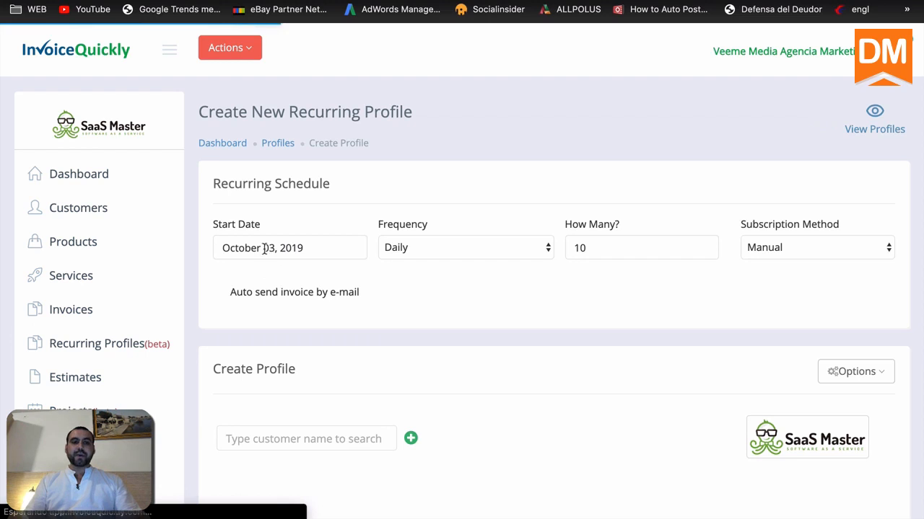
{"action": "left_click", "coordinate": [306, 248]}
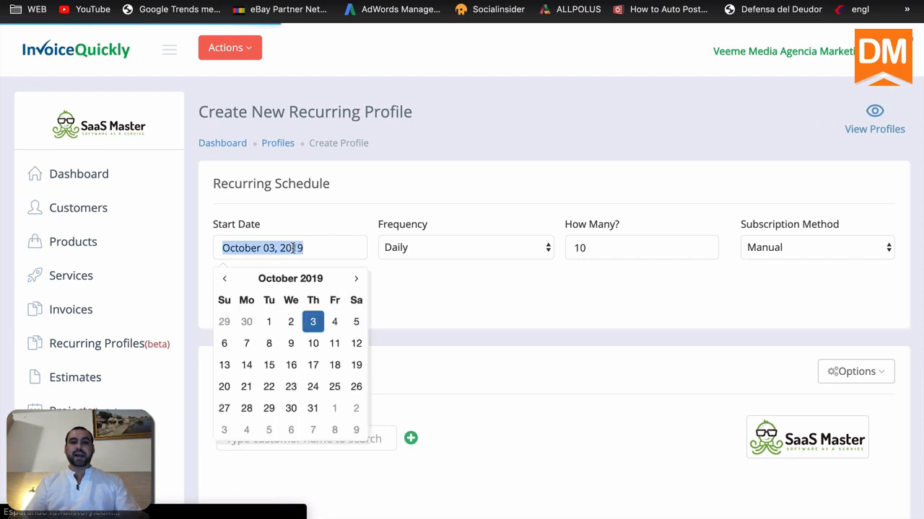
{"action": "left_click", "coordinate": [336, 323]}
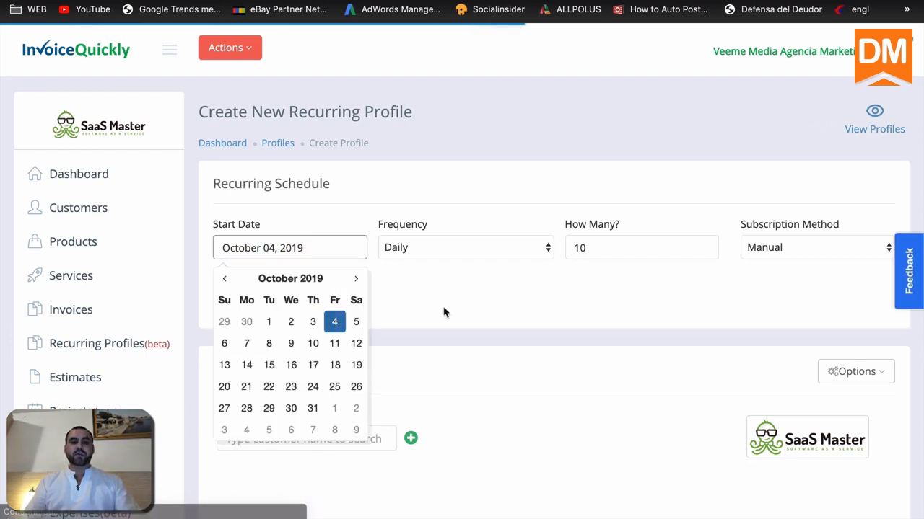
Step: Set the recurring schedule's frequency to Monthly and its How Many value to 12
{"action": "left_click", "coordinate": [459, 252]}
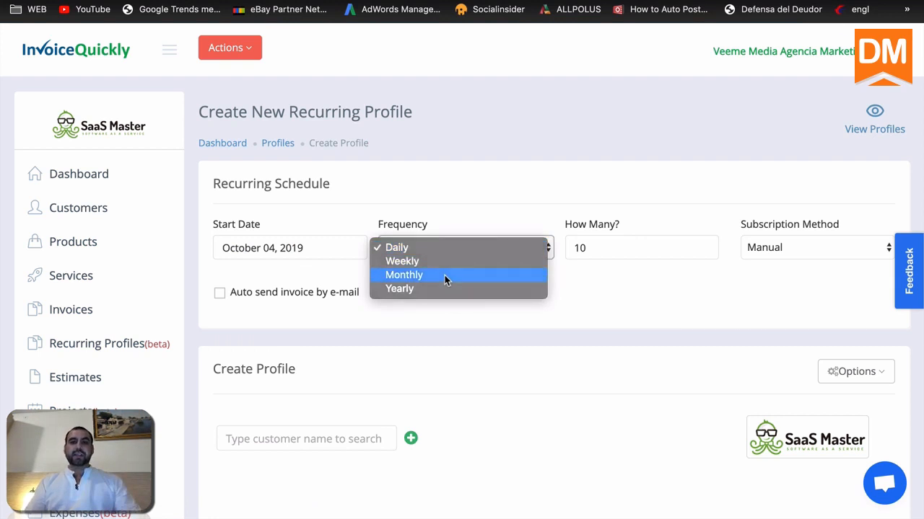
{"action": "left_click", "coordinate": [445, 275]}
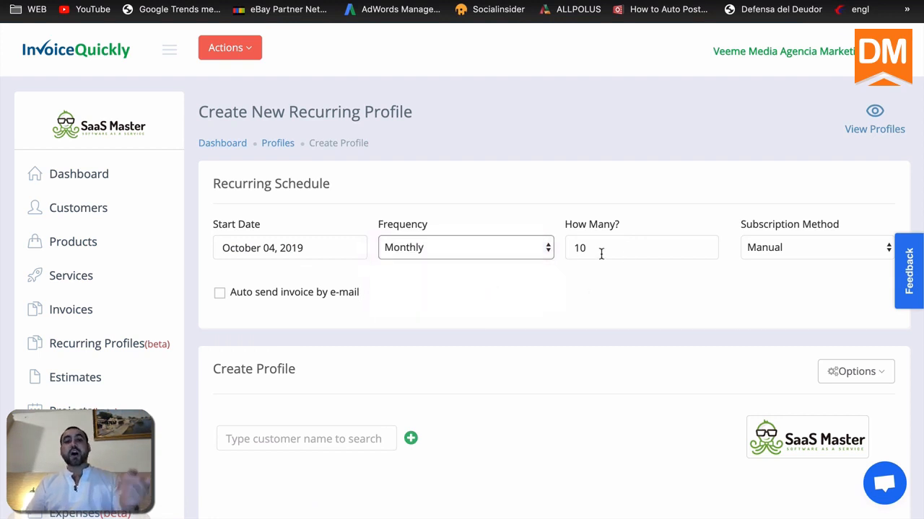
{"action": "double_click", "coordinate": [601, 254]}
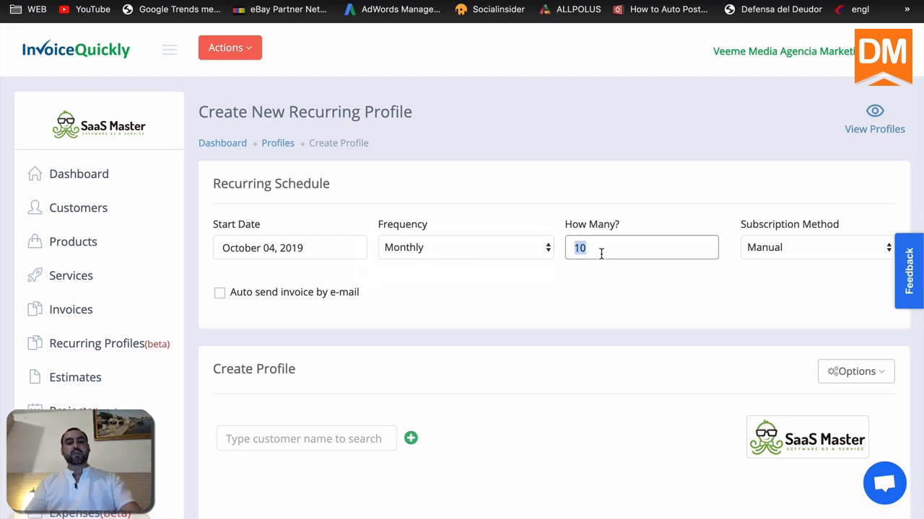
{"action": "type", "text": "12"}
{"action": "left_click", "coordinate": [607, 279]}
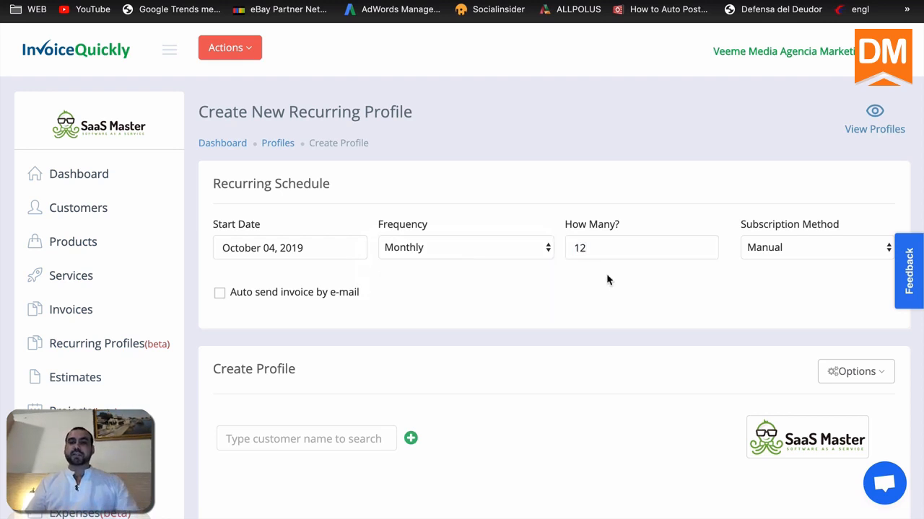
Step: Check the subscription method choices, leaving Manual selected, and look over the rest of the recurring profile form
{"action": "left_click", "coordinate": [792, 256]}
{"action": "left_click", "coordinate": [802, 250]}
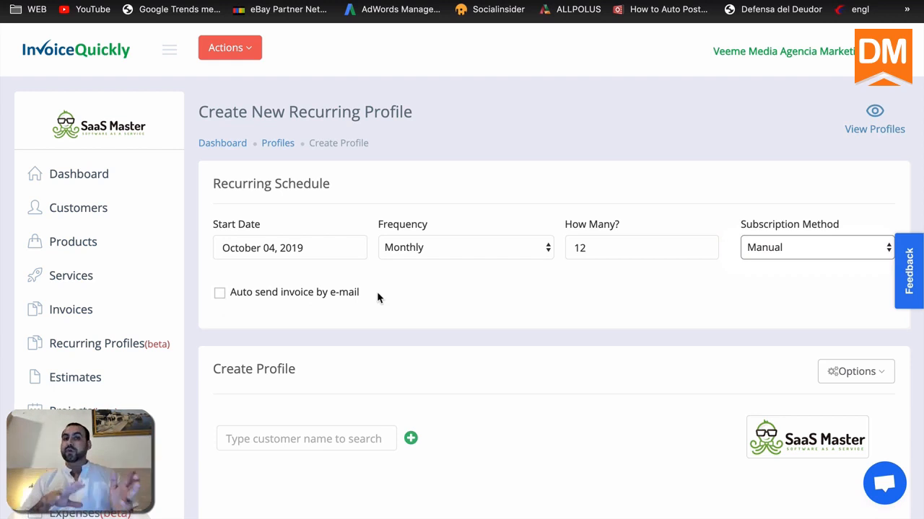
{"action": "scroll", "coordinate": [377, 291], "scroll_direction": "down", "scroll_amount": 5}
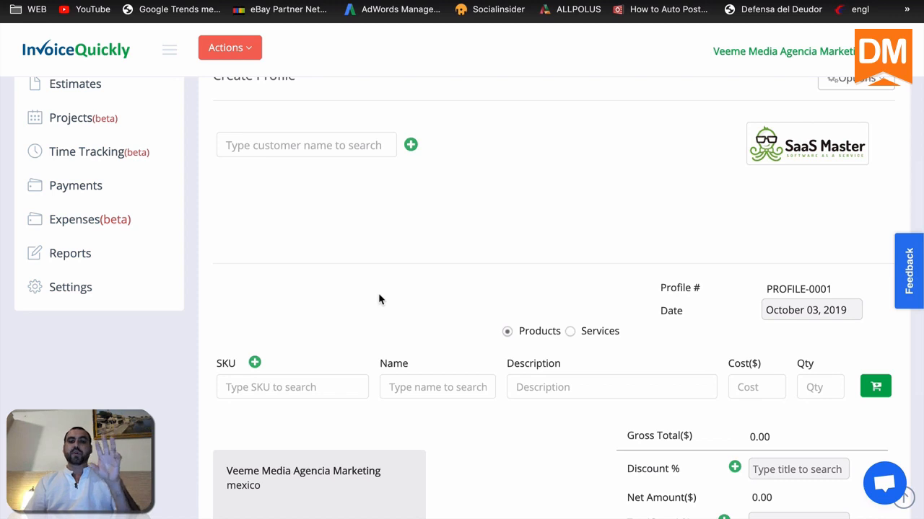
{"action": "scroll", "coordinate": [394, 234], "scroll_direction": "up", "scroll_amount": 3}
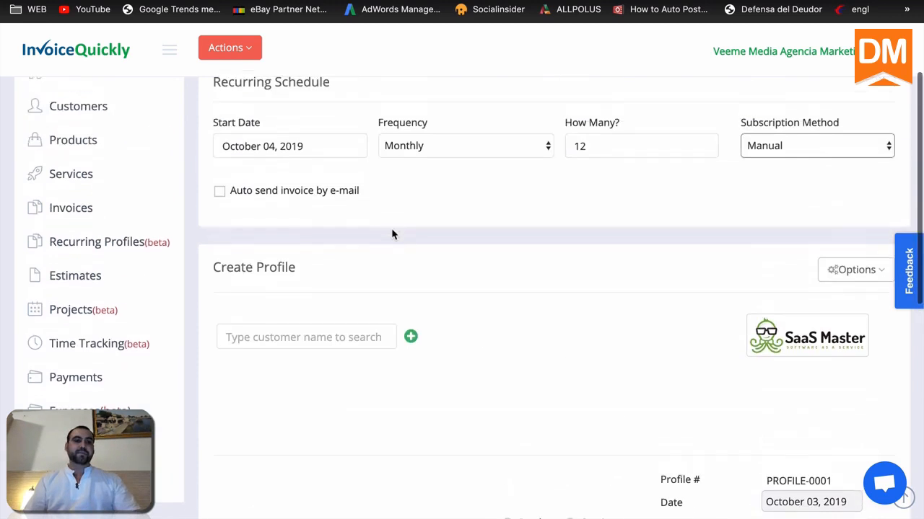
Step: Leave the recurring profile unsaved and view the Estimates and Projects lists
{"action": "left_click", "coordinate": [97, 286]}
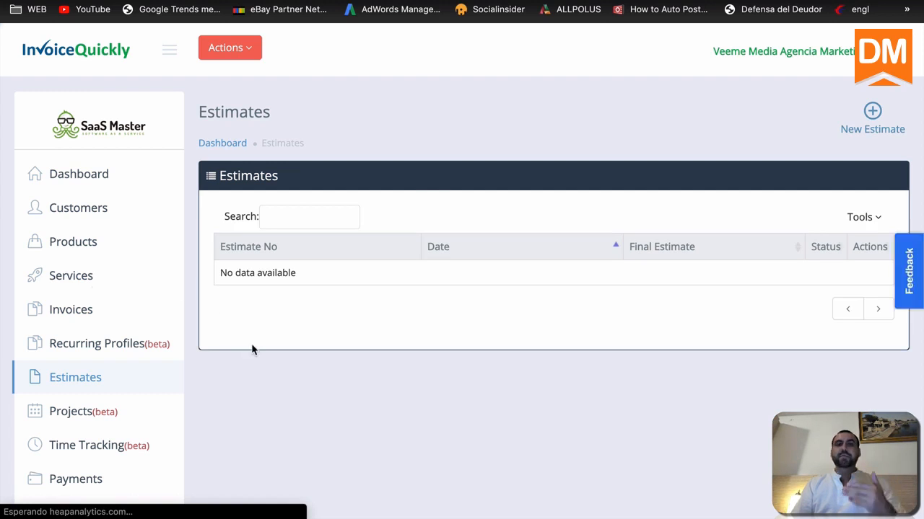
{"action": "scroll", "coordinate": [252, 349], "scroll_direction": "down", "scroll_amount": 2}
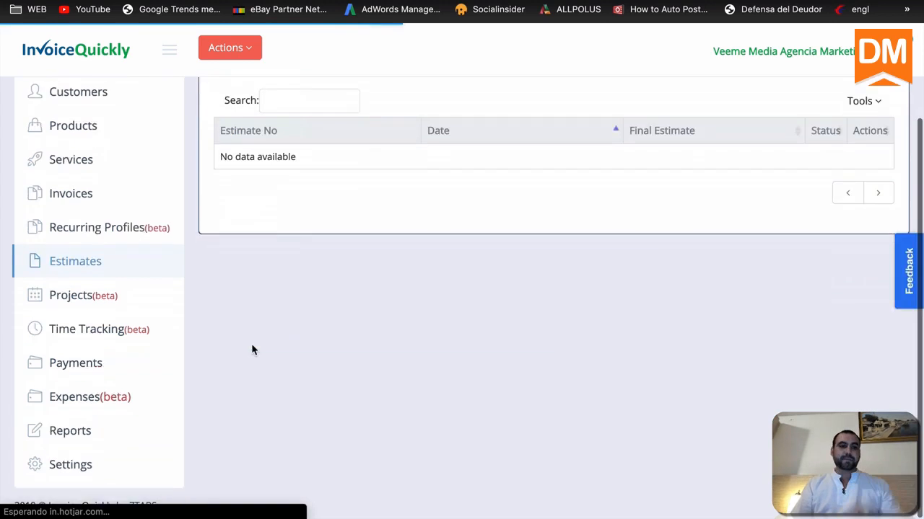
{"action": "left_click", "coordinate": [89, 305]}
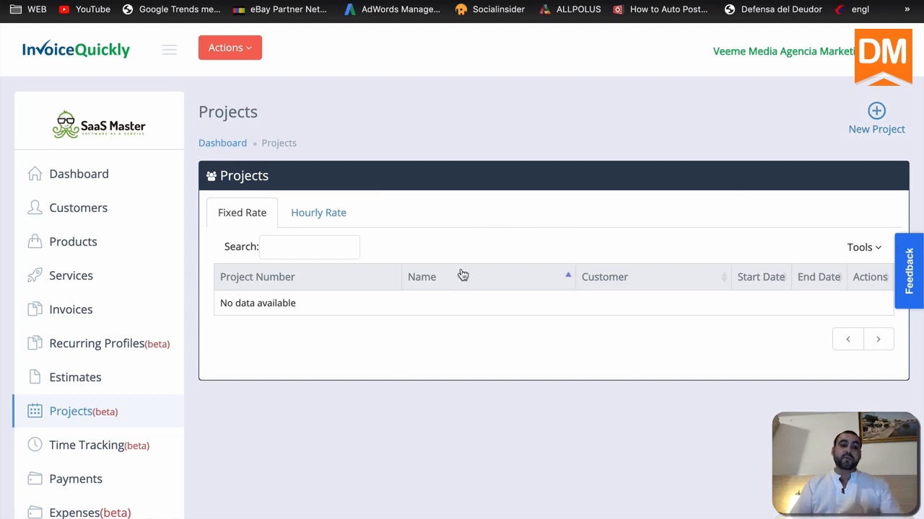
Step: Open the Time Tracking page and look over its monthly task calendar
{"action": "scroll", "coordinate": [462, 272], "scroll_direction": "down", "scroll_amount": 3}
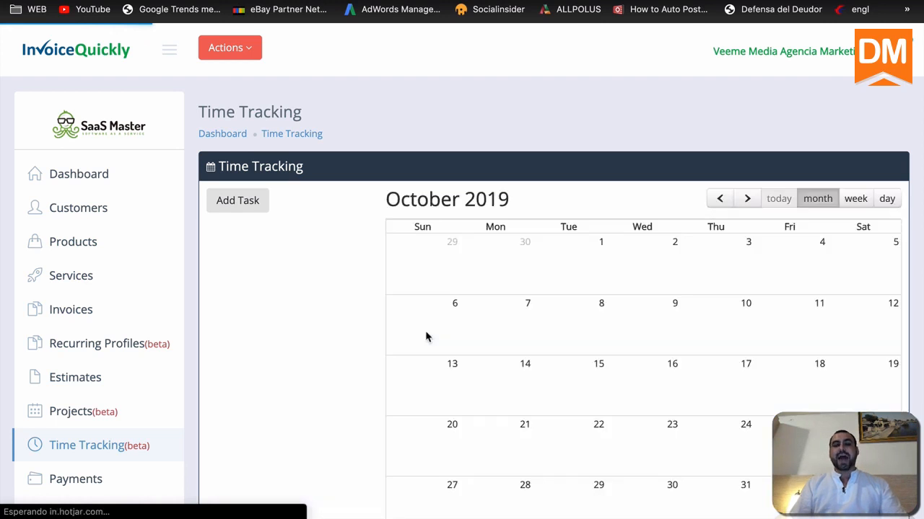
{"action": "scroll", "coordinate": [663, 427], "scroll_direction": "down", "scroll_amount": 3}
{"action": "scroll", "coordinate": [662, 427], "scroll_direction": "up", "scroll_amount": 2}
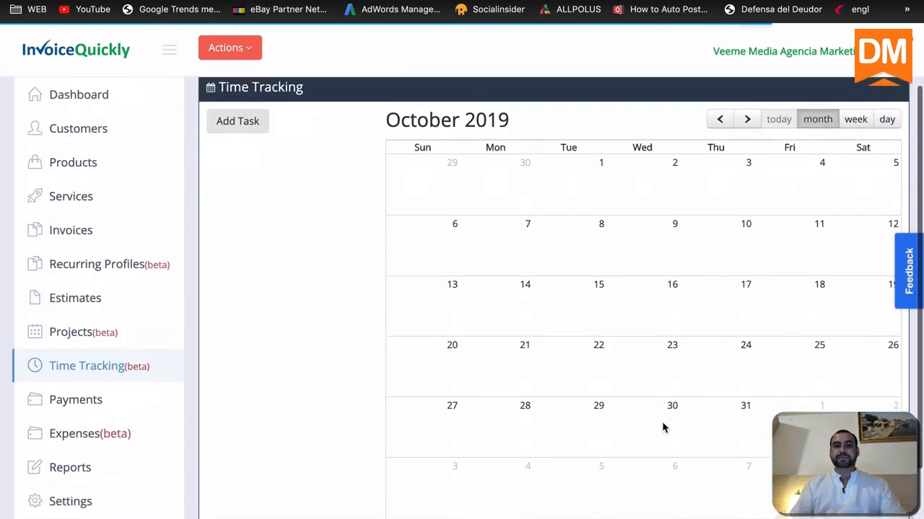
Step: View the Payments list and the Expenses list
{"action": "scroll", "coordinate": [662, 427], "scroll_direction": "down", "scroll_amount": 2}
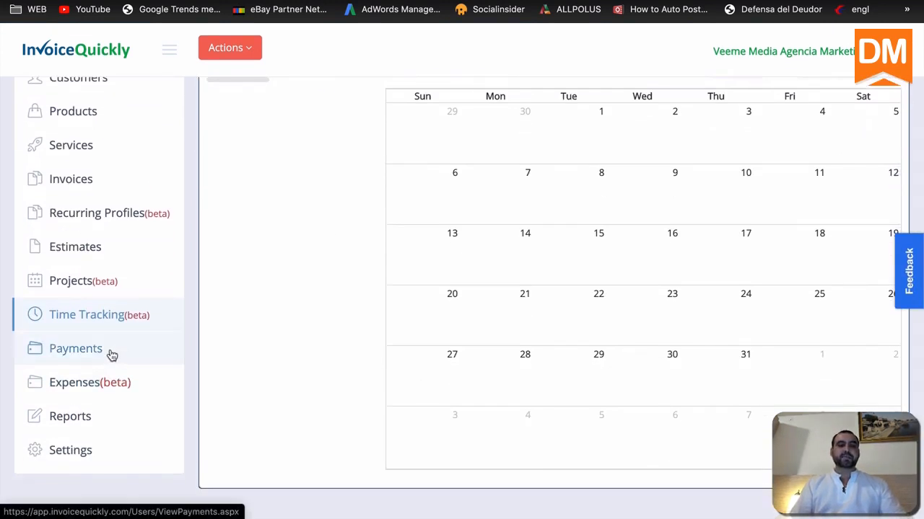
{"action": "left_click", "coordinate": [112, 355]}
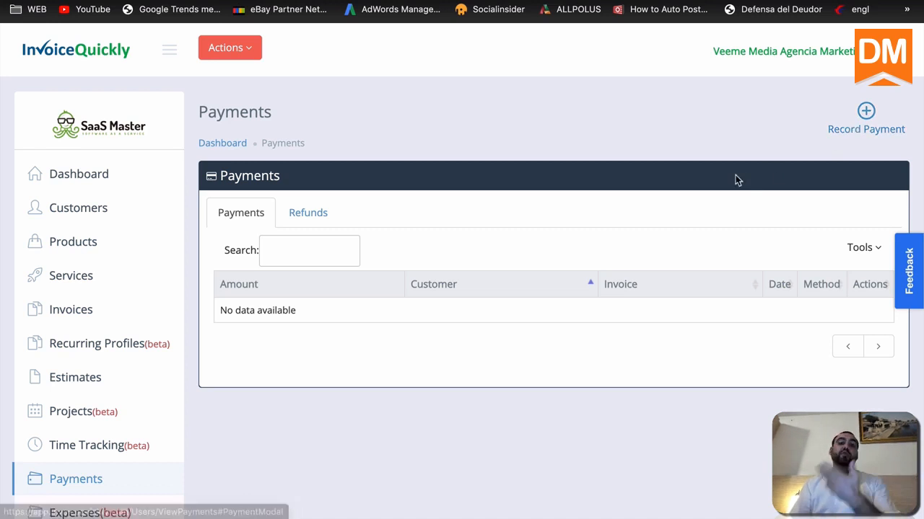
{"action": "scroll", "coordinate": [347, 308], "scroll_direction": "down", "scroll_amount": 3}
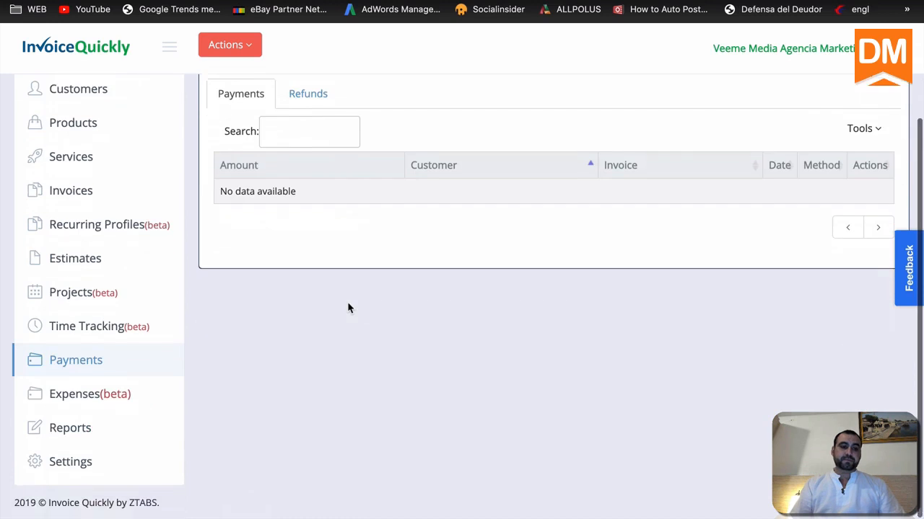
{"action": "left_click", "coordinate": [72, 396]}
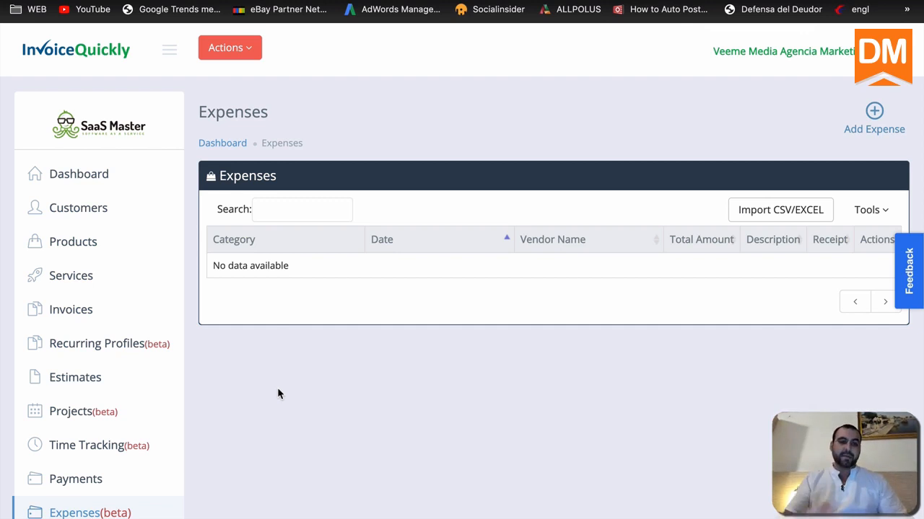
Step: Open the Reports page and look over the customer, product, service, invoice and payment reports
{"action": "scroll", "coordinate": [277, 394], "scroll_direction": "down", "scroll_amount": 3}
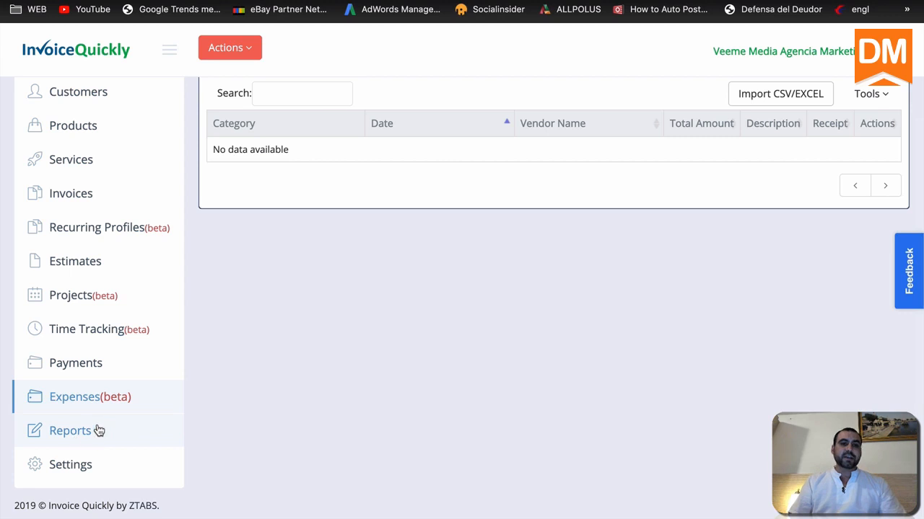
{"action": "left_click", "coordinate": [85, 431]}
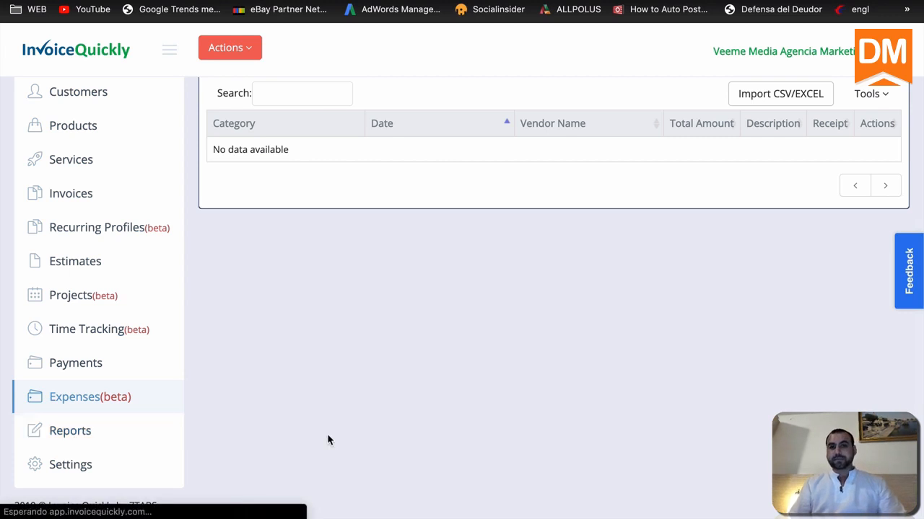
{"action": "scroll", "coordinate": [329, 440], "scroll_direction": "up", "scroll_amount": 1}
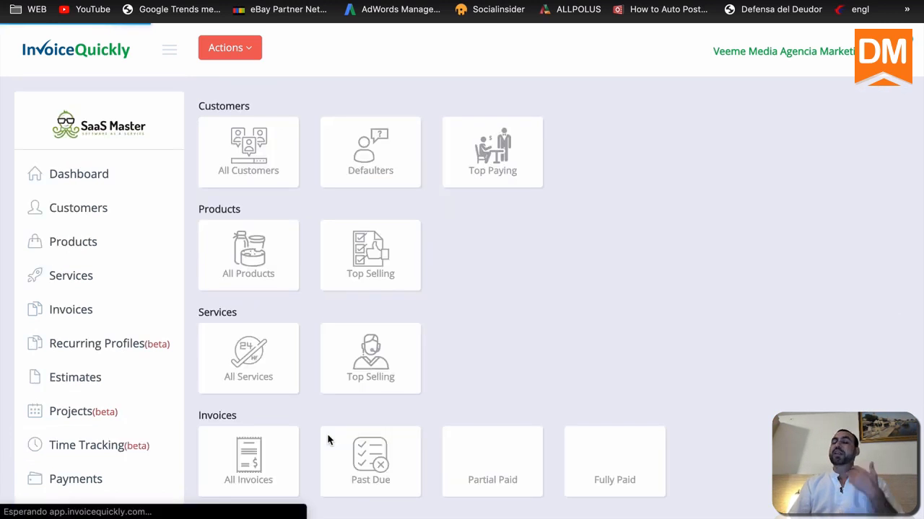
{"action": "scroll", "coordinate": [328, 441], "scroll_direction": "down", "scroll_amount": 1}
{"action": "scroll", "coordinate": [329, 440], "scroll_direction": "up", "scroll_amount": 1}
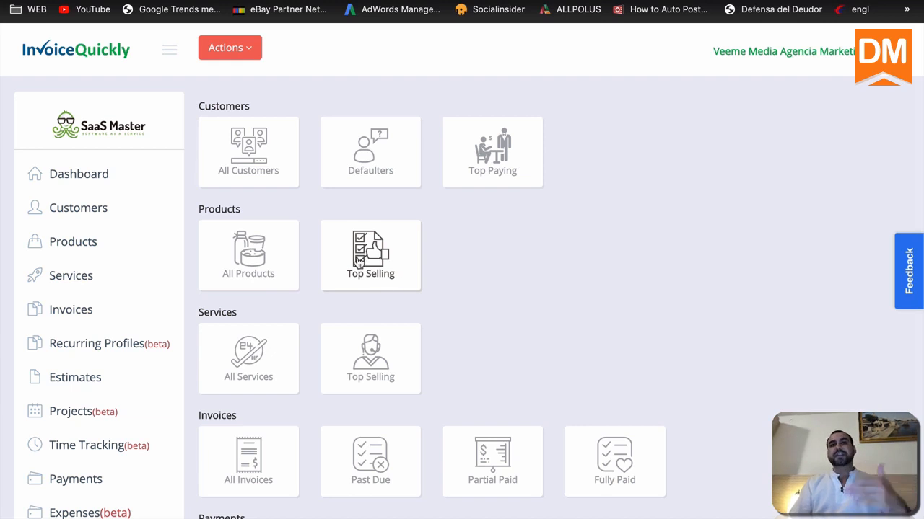
{"action": "scroll", "coordinate": [359, 263], "scroll_direction": "down", "scroll_amount": 3}
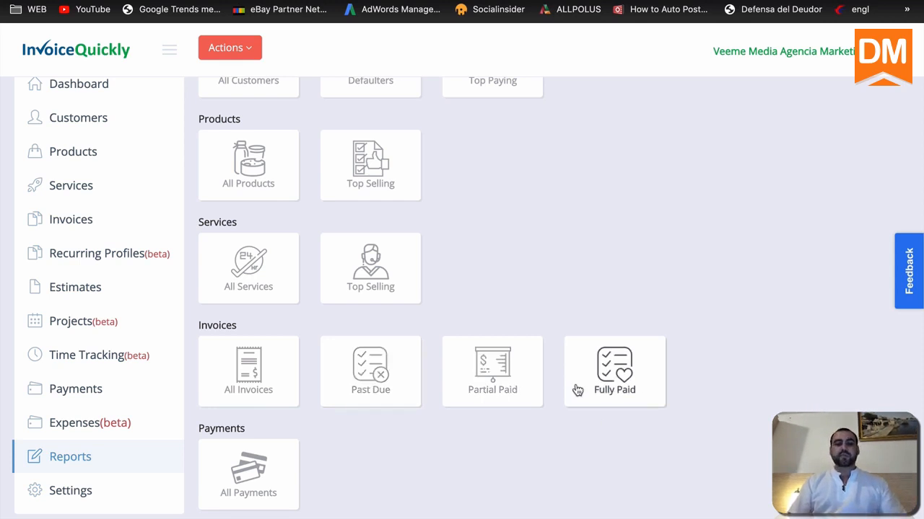
Step: Look over the Settings categories and open the General invoicing settings
{"action": "scroll", "coordinate": [570, 389], "scroll_direction": "down", "scroll_amount": 1}
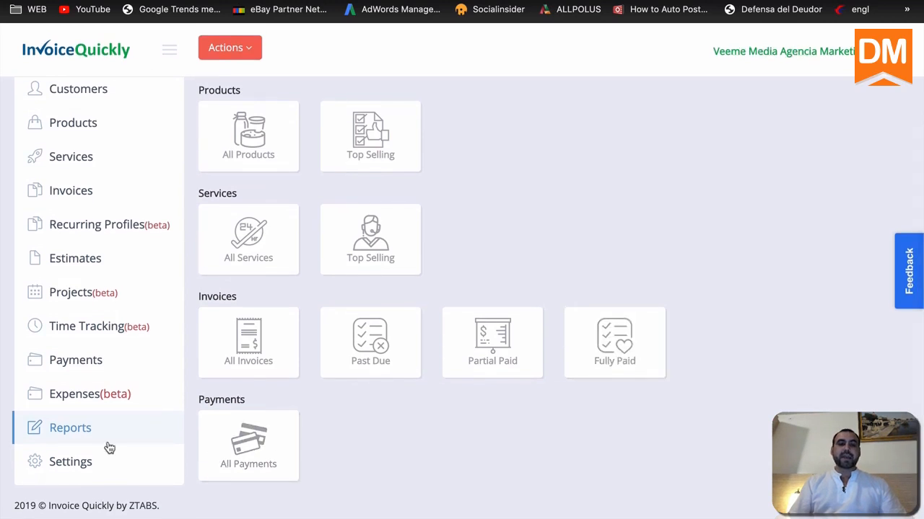
{"action": "left_click", "coordinate": [69, 468]}
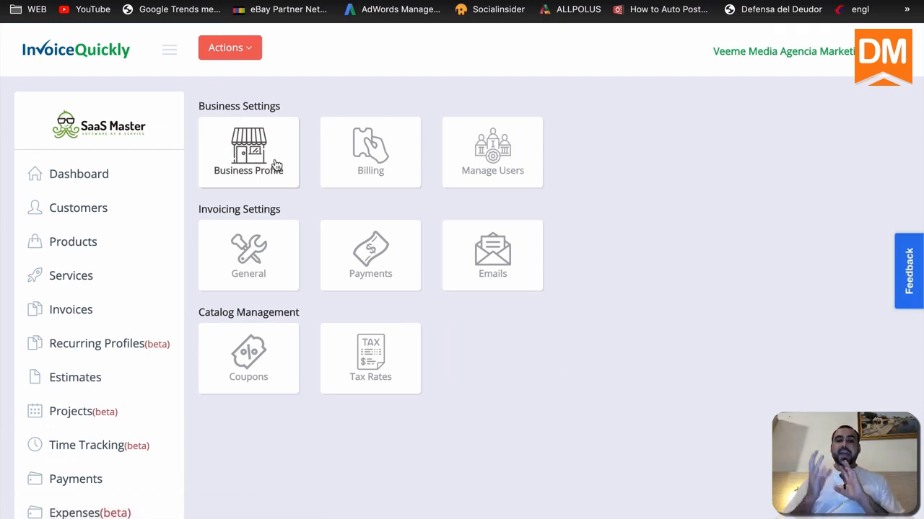
{"action": "left_click", "coordinate": [370, 147]}
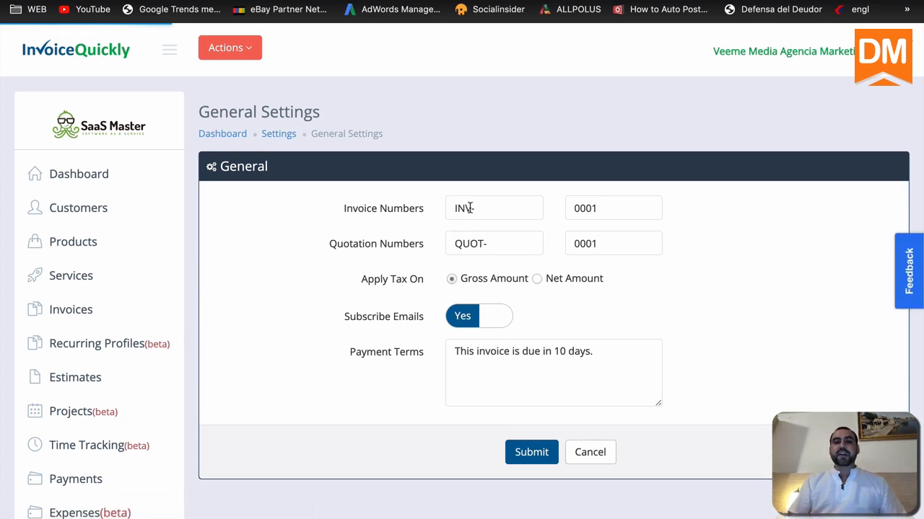
Step: Set the invoice number prefix to SEL- and its number to 1000
{"action": "left_click_drag", "start_coordinate": [474, 207], "coordinate": [451, 208]}
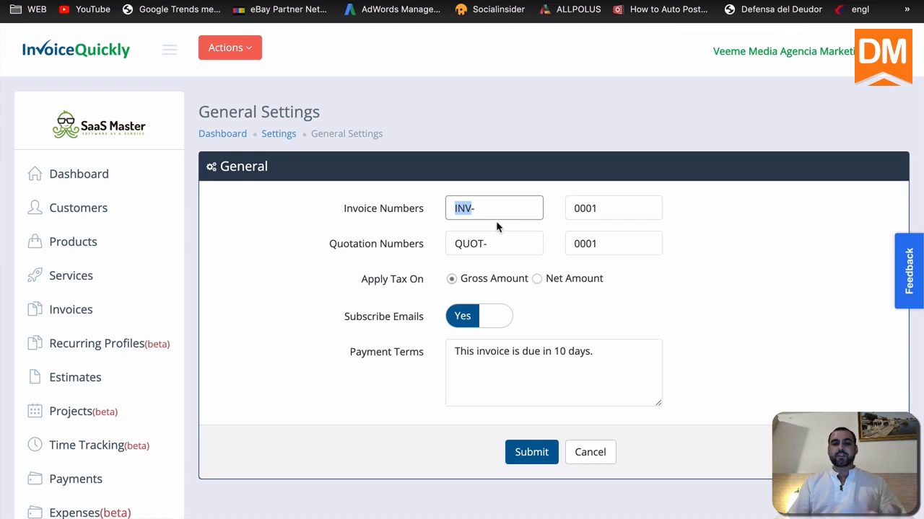
{"action": "type", "text": "SEL"}
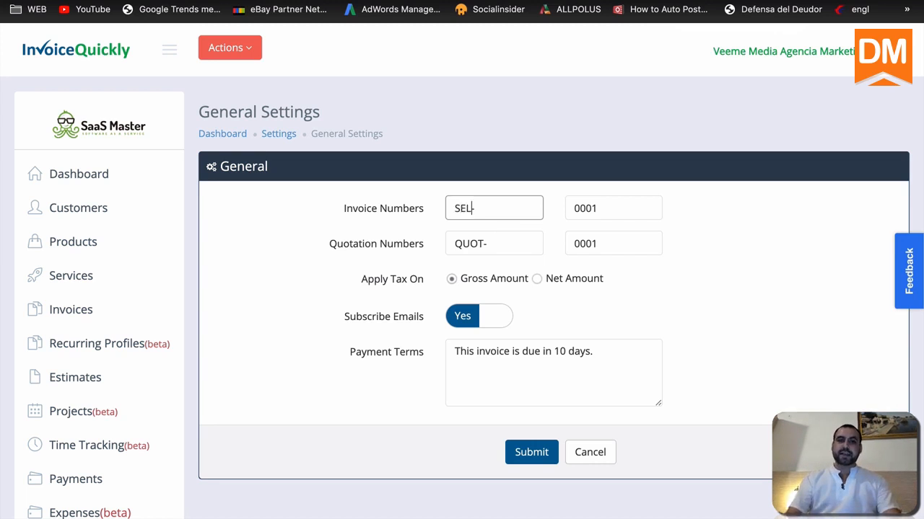
{"action": "left_click", "coordinate": [616, 210]}
{"action": "double_click", "coordinate": [575, 210]}
{"action": "type", "text": "1000"}
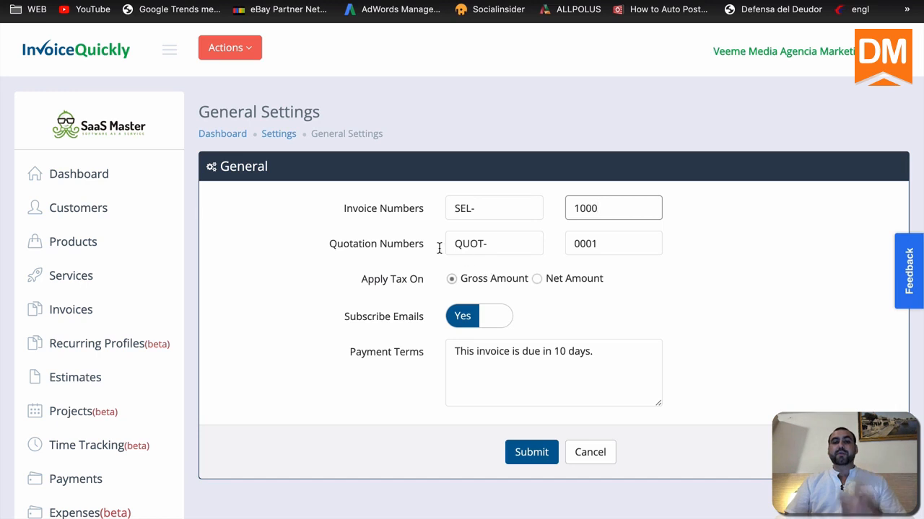
Step: Set the quotation number to 2002, leaving the QUOT- prefix as it is
{"action": "left_click_drag", "start_coordinate": [455, 244], "coordinate": [489, 244]}
{"action": "left_click", "coordinate": [579, 244]}
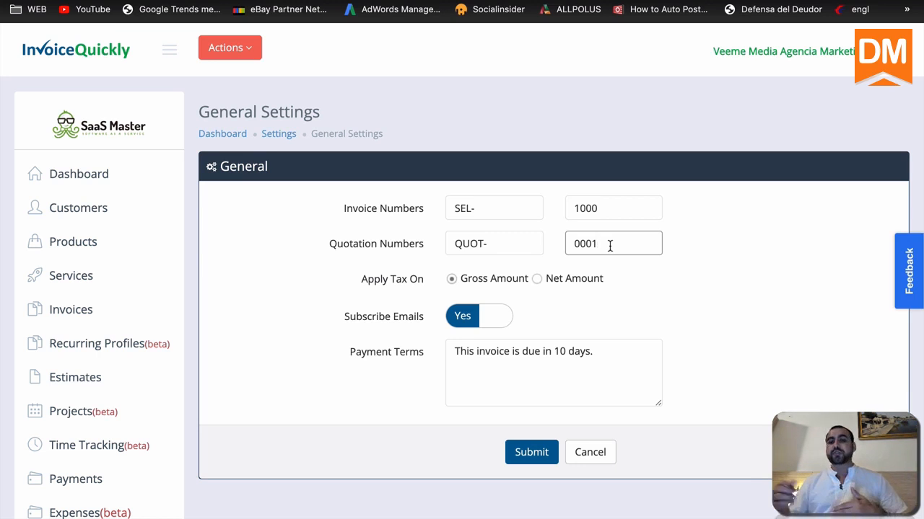
{"action": "double_click", "coordinate": [609, 245]}
{"action": "type", "text": "2002"}
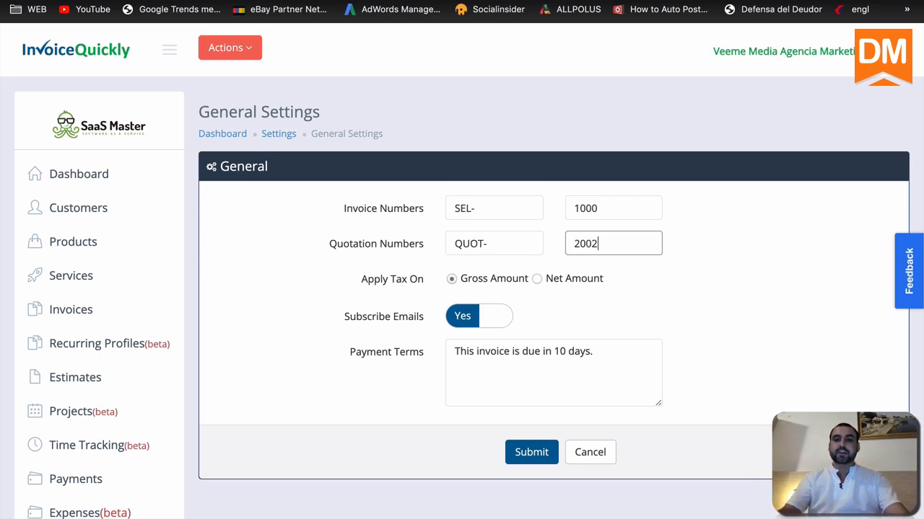
{"action": "left_click", "coordinate": [660, 272]}
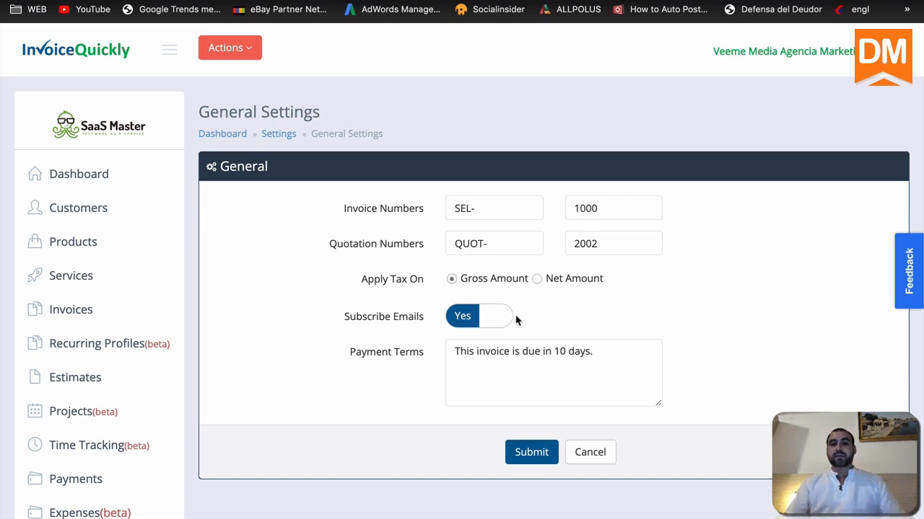
Step: Check the Payment Terms text and return to the Settings overview without submitting the general settings
{"action": "triple_click", "coordinate": [536, 351]}
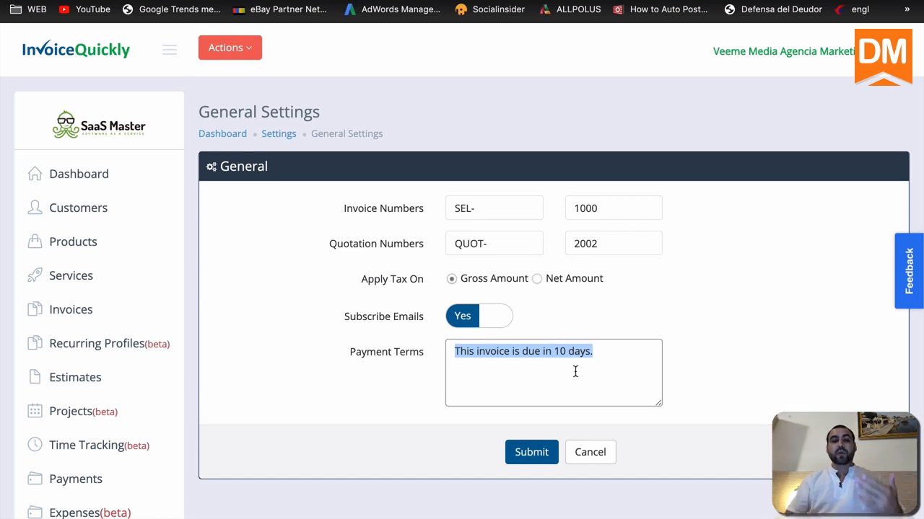
{"action": "scroll", "coordinate": [575, 373], "scroll_direction": "down", "scroll_amount": 3}
{"action": "left_click", "coordinate": [68, 466]}
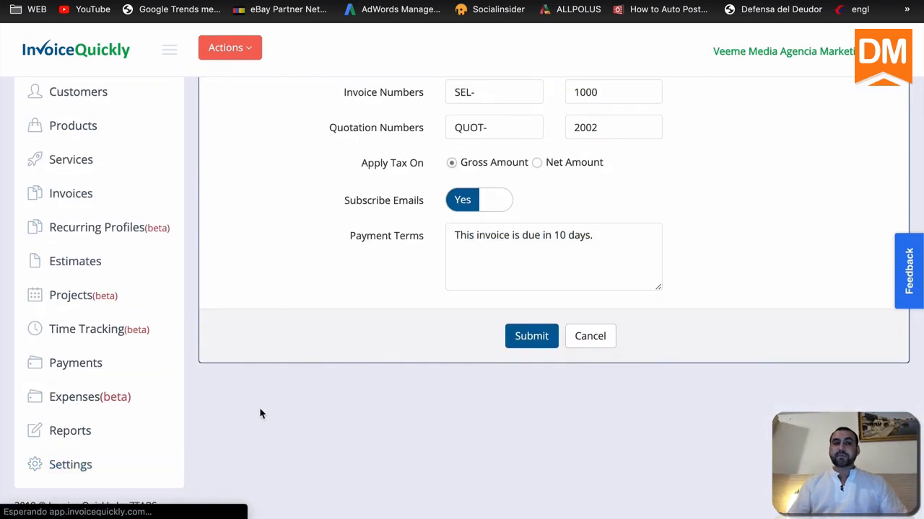